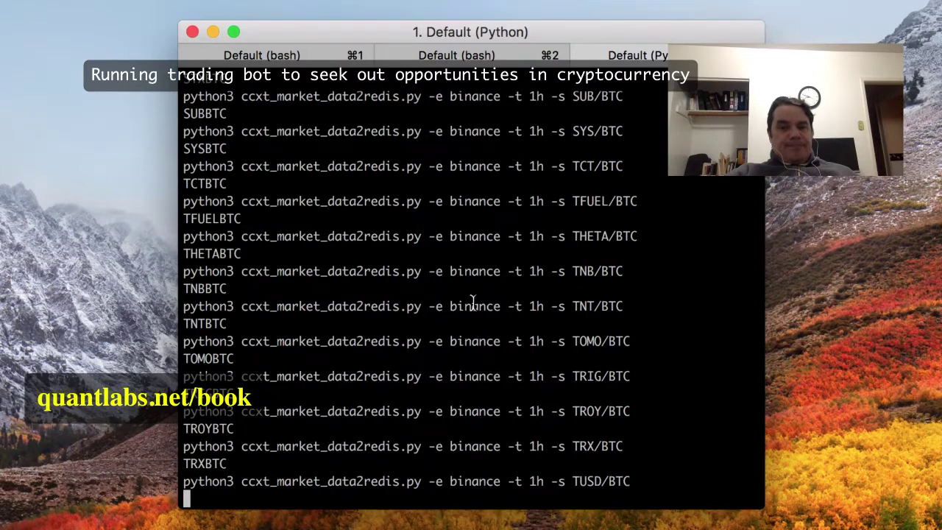
# Review the hourly Binance pair commands already processed in the running market data script's output
pyautogui.scroll(20, 471, 302)
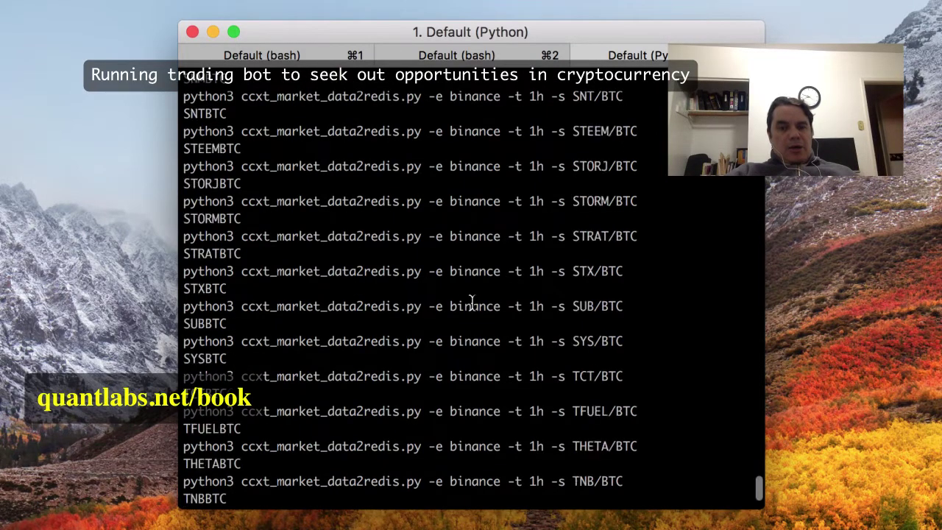
pyautogui.scroll(5, 471, 302)
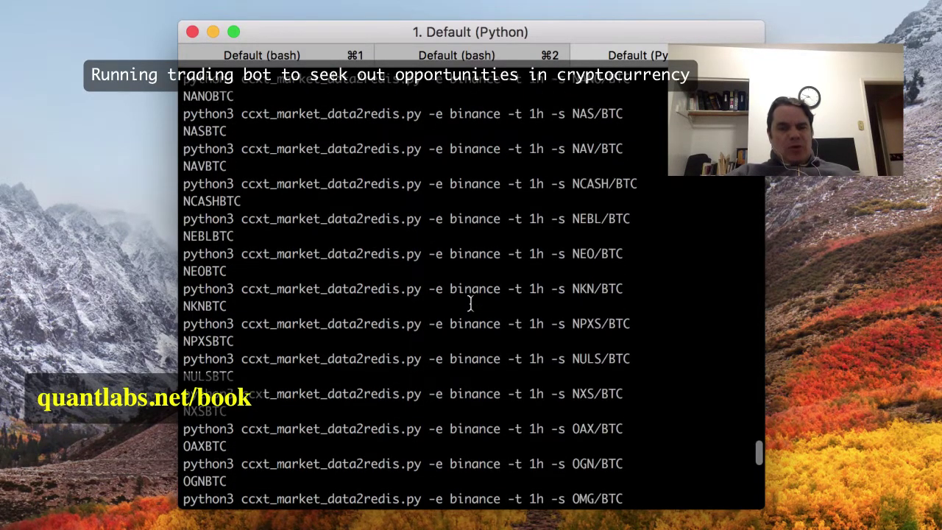
pyautogui.scroll(-15, 472, 301)
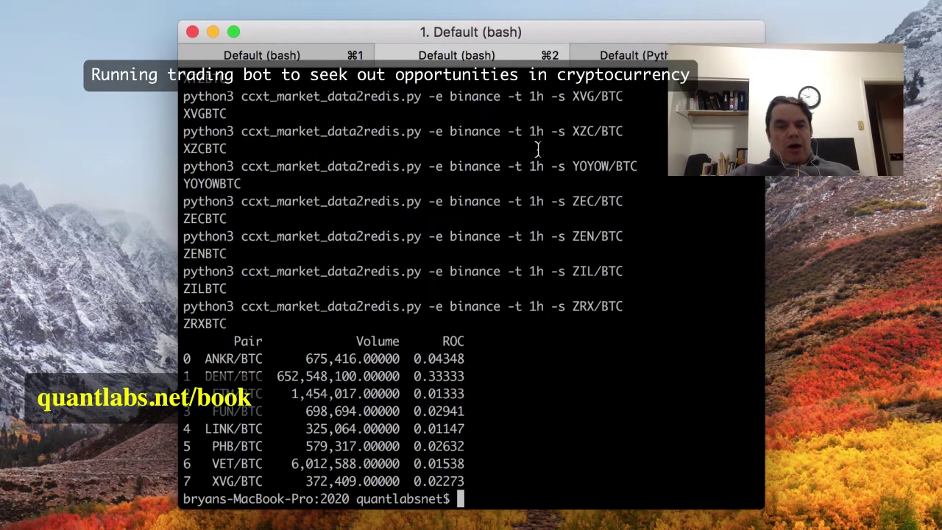
# Run intraCrypto.py with python3 in the second terminal session and highlight the script name in the command line
pyautogui.write('p')
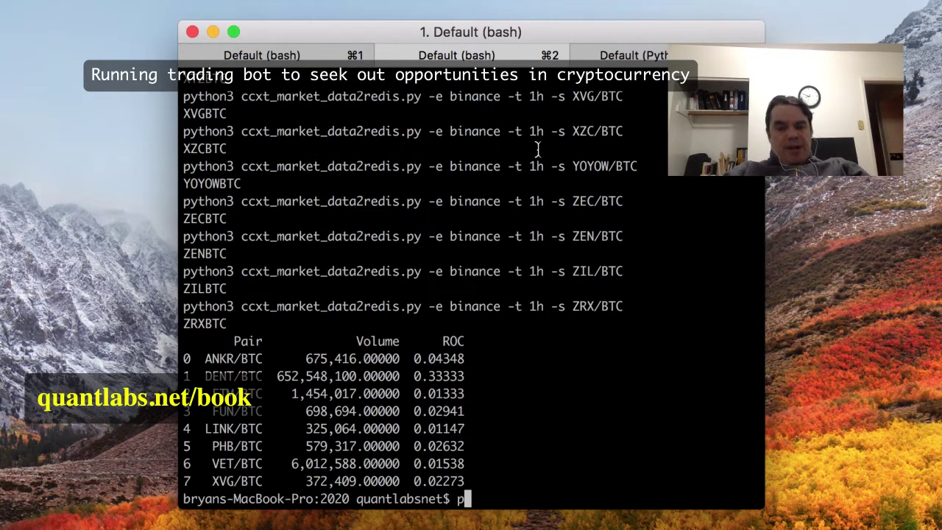
pyautogui.write('ython3')
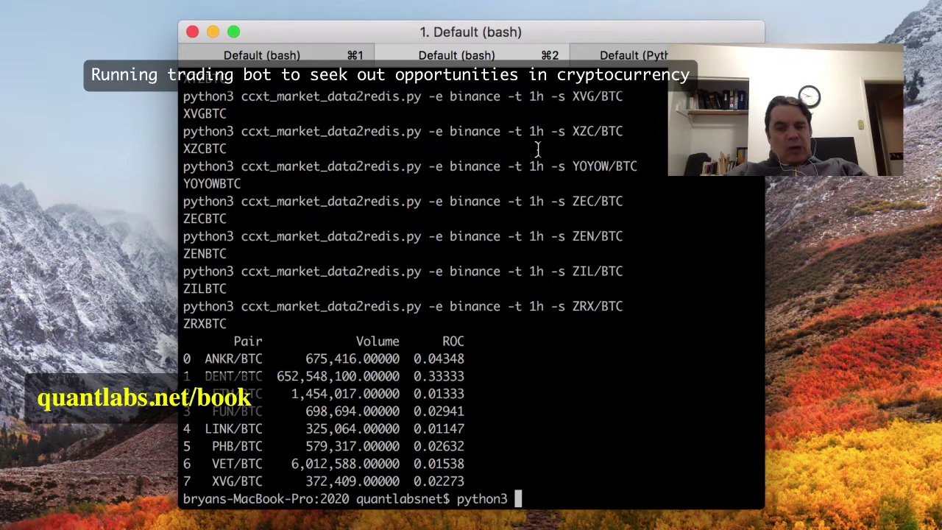
pyautogui.write('intra')
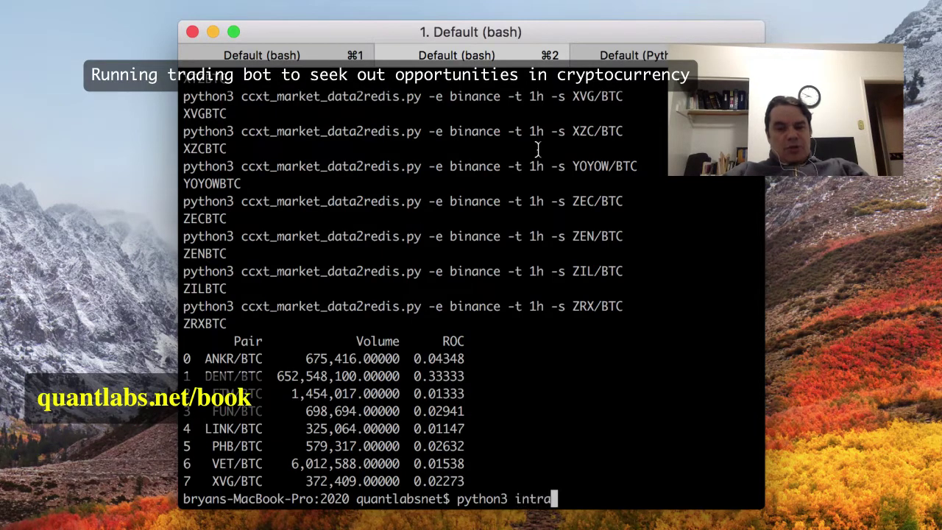
pyautogui.press('Tab')
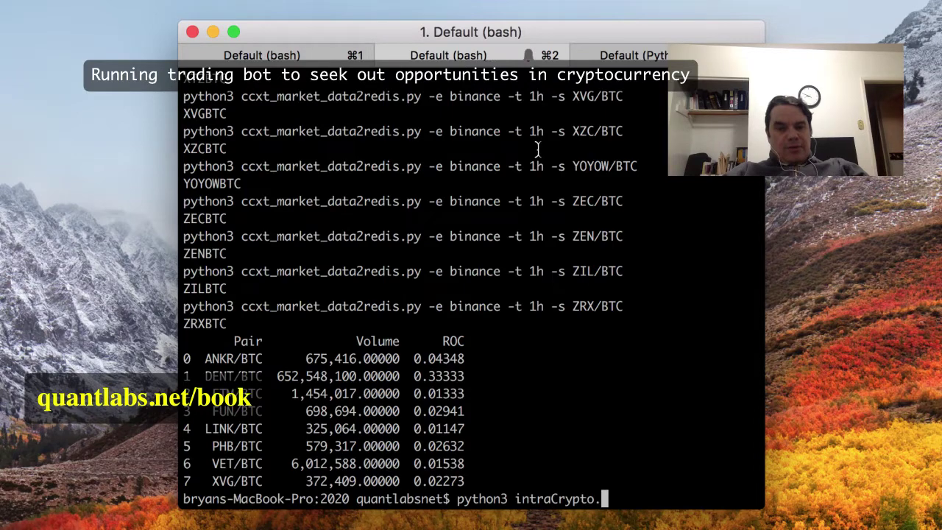
pyautogui.write('py')
pyautogui.press('Return')
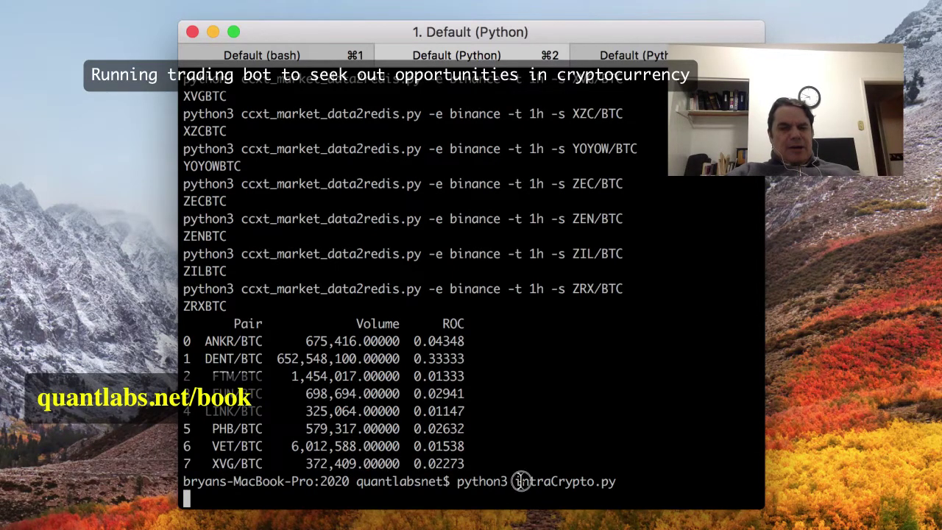
pyautogui.moveTo(515, 482); pyautogui.dragTo(641, 482)
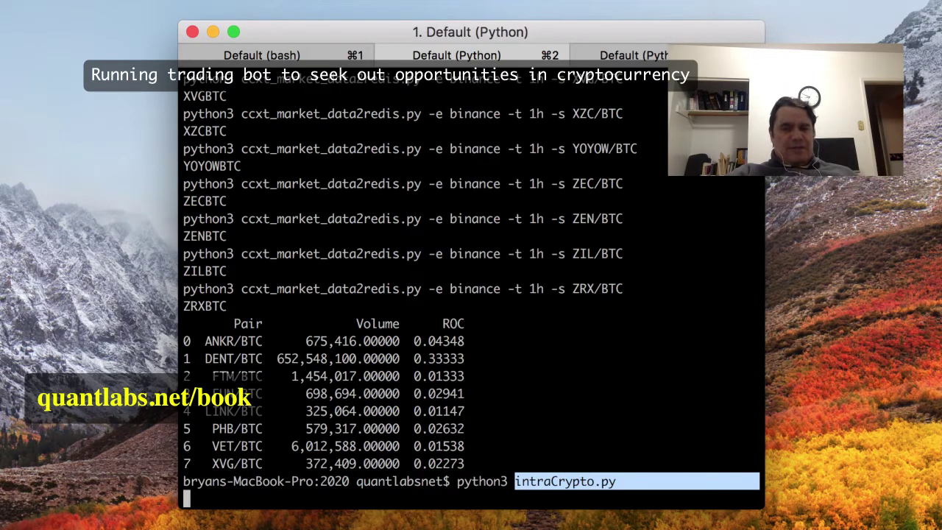
# Switch to Redis Desktop Manager and look through the entries of the RemoveNegativeCrypto hash
pyautogui.click(557, 368)
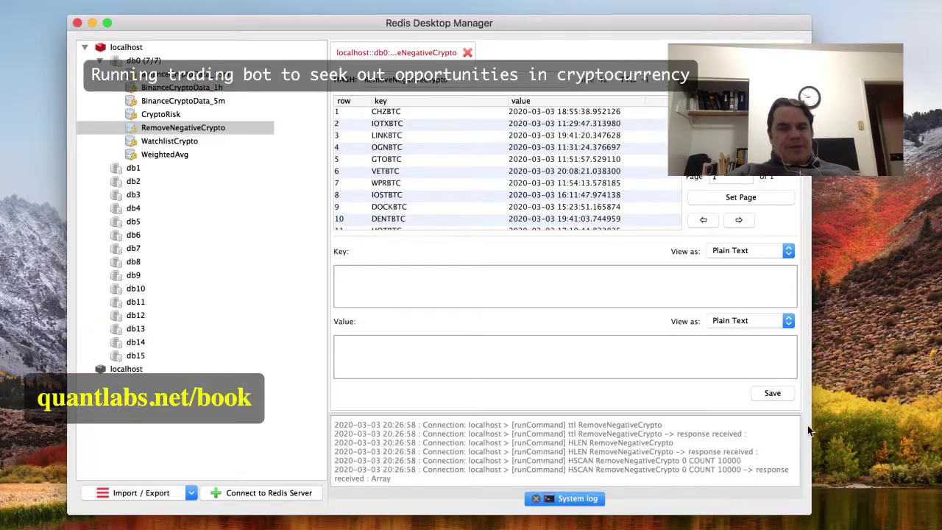
pyautogui.scroll(-5, 429, 165)
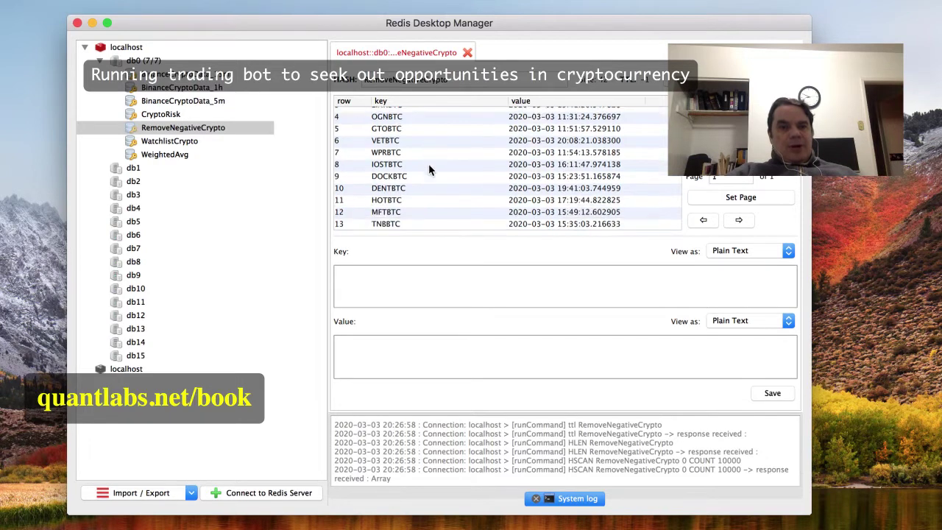
pyautogui.scroll(-5, 429, 168)
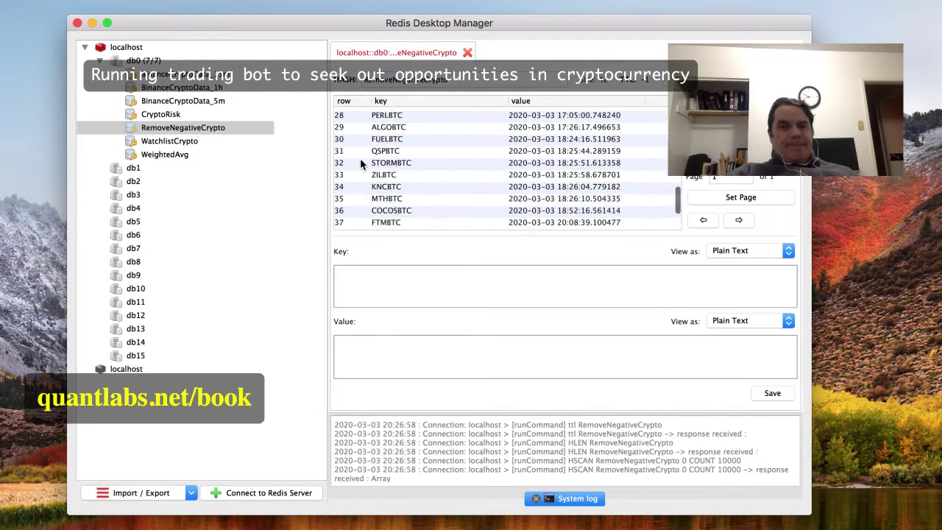
# Inspect the contents of the CryptoRisk, WatchlistCrypto and WeightedAvg keys in db0
pyautogui.click(221, 116)
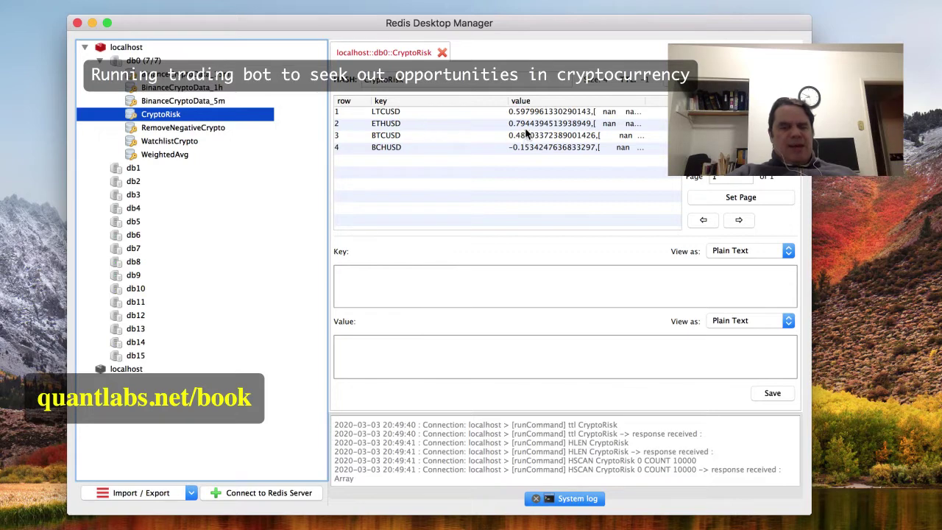
pyautogui.click(181, 144)
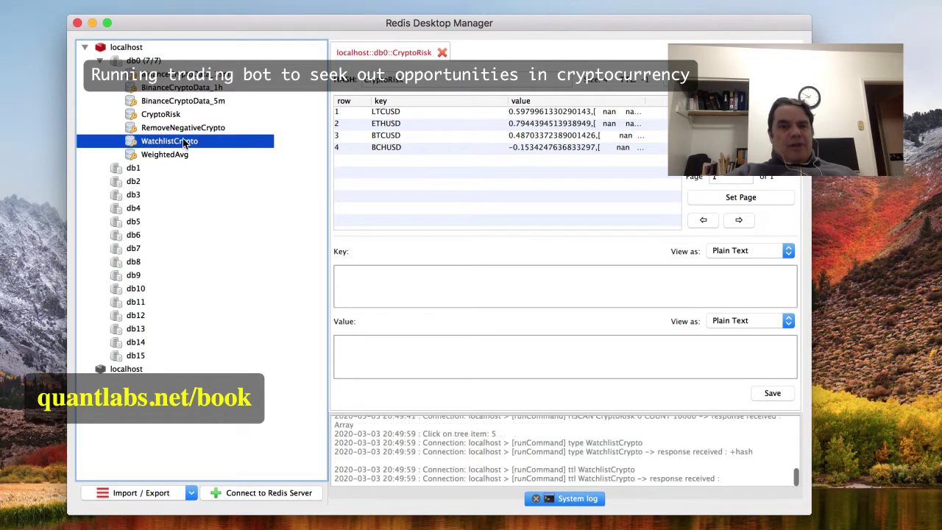
pyautogui.scroll(-3, 382, 187)
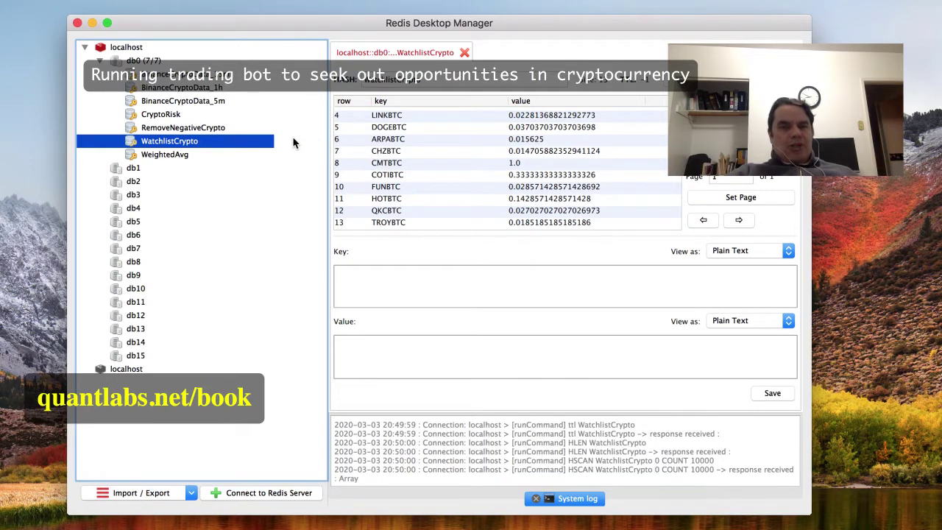
pyautogui.click(188, 157)
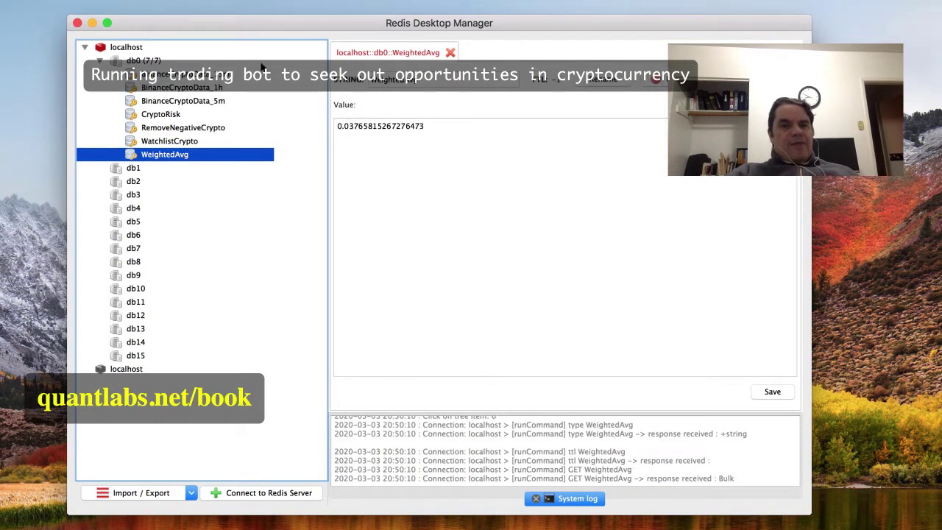
# Reload the keys of db0 and reopen WeightedAvg, highlighting its stored value
pyautogui.rightClick(156, 66)
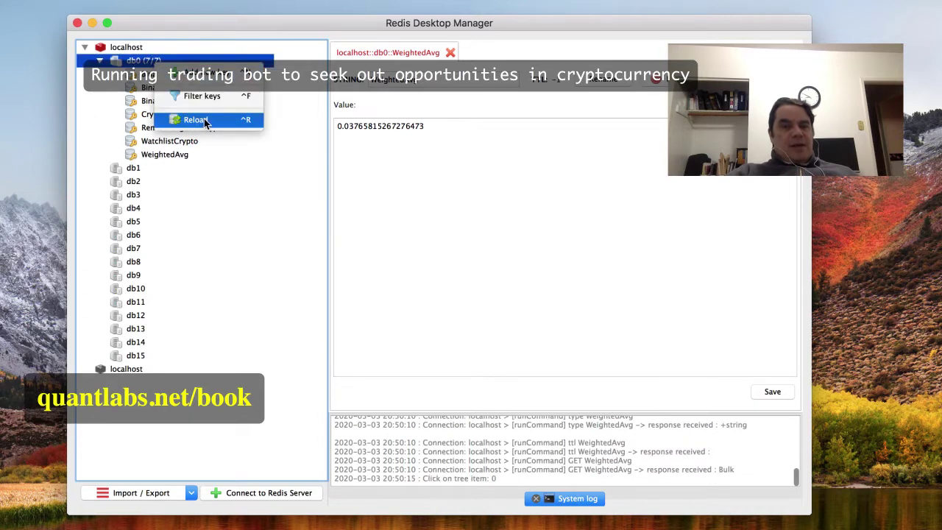
pyautogui.click(200, 120)
pyautogui.click(190, 153)
pyautogui.click(191, 155)
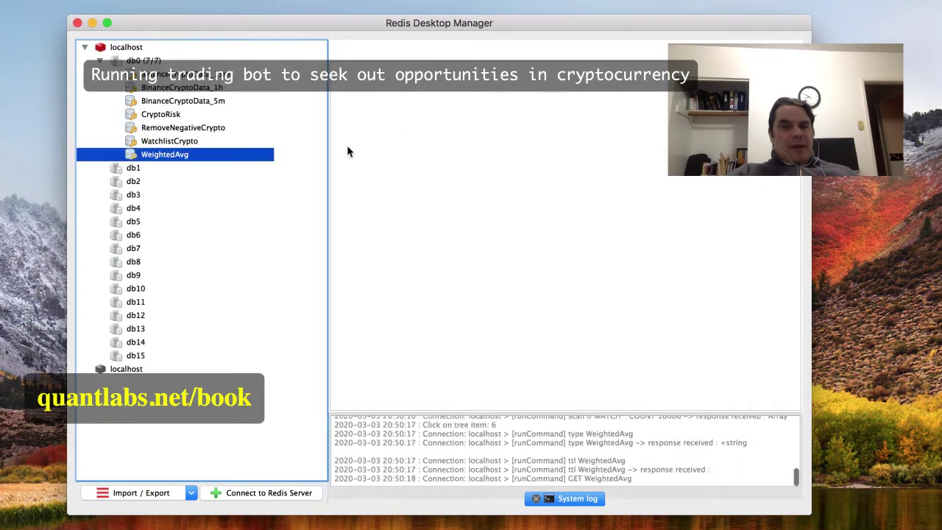
pyautogui.moveTo(439, 129); pyautogui.dragTo(309, 126)
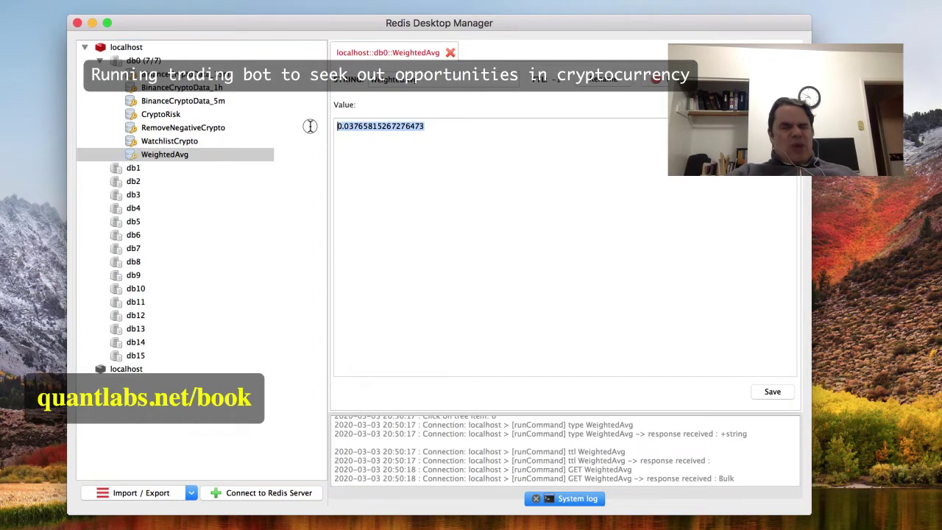
# Check the CryptoRisk entries, then return to WeightedAvg and highlight its value
pyautogui.click(181, 116)
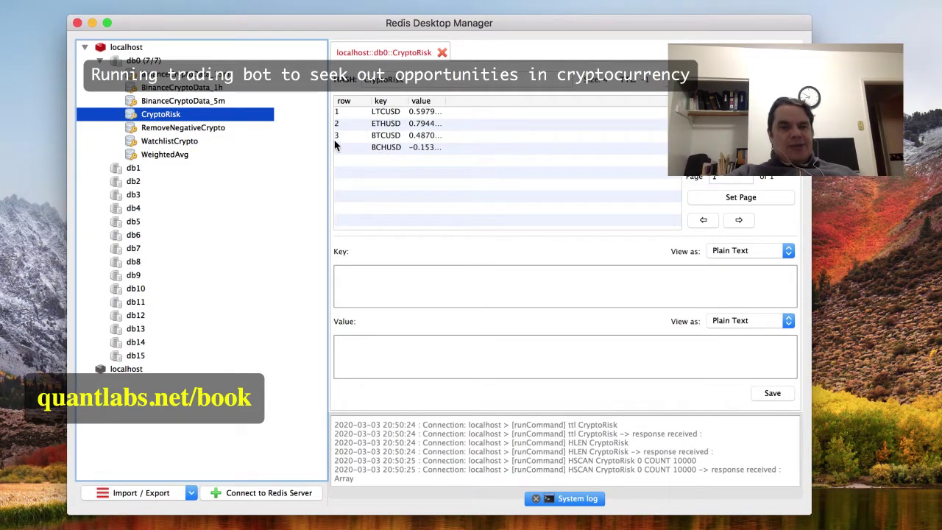
pyautogui.click(188, 156)
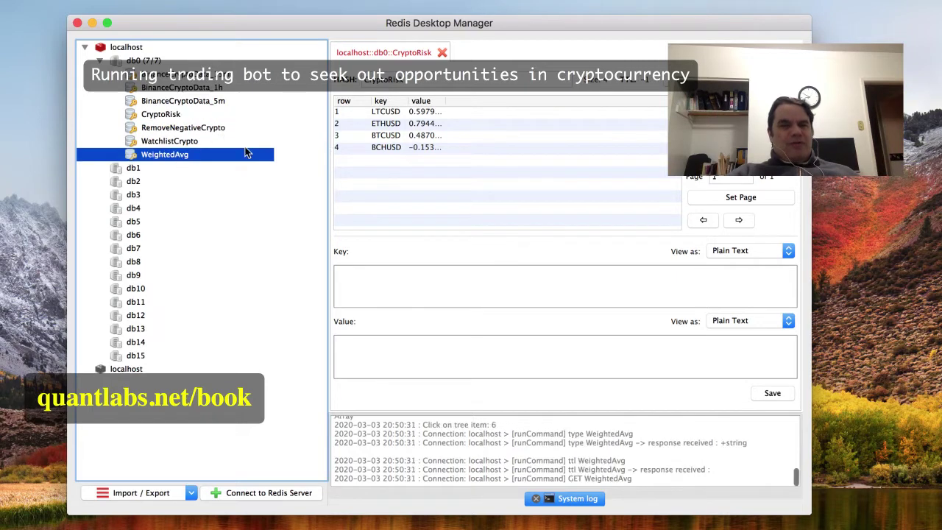
pyautogui.moveTo(425, 126); pyautogui.dragTo(321, 126)
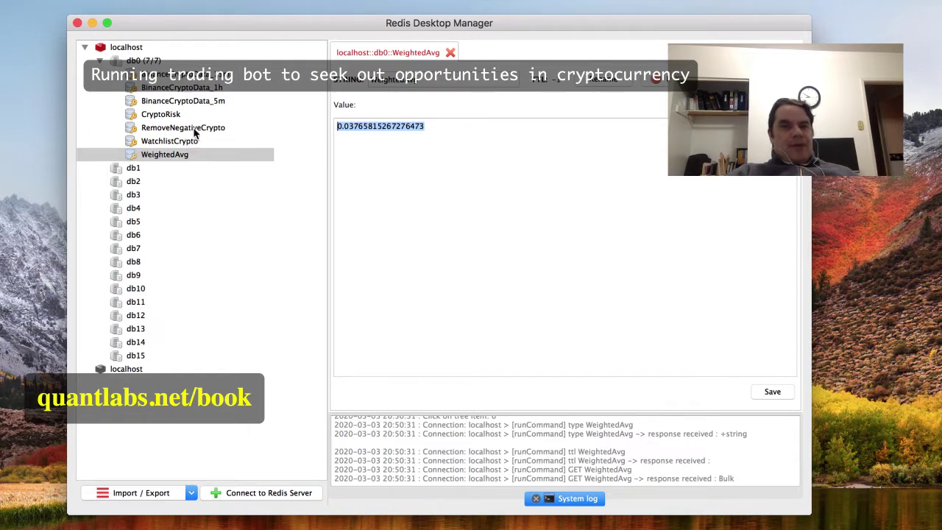
# View the Binance market data hashes for the 15m, 1h and 5m timeframes
pyautogui.click(199, 75)
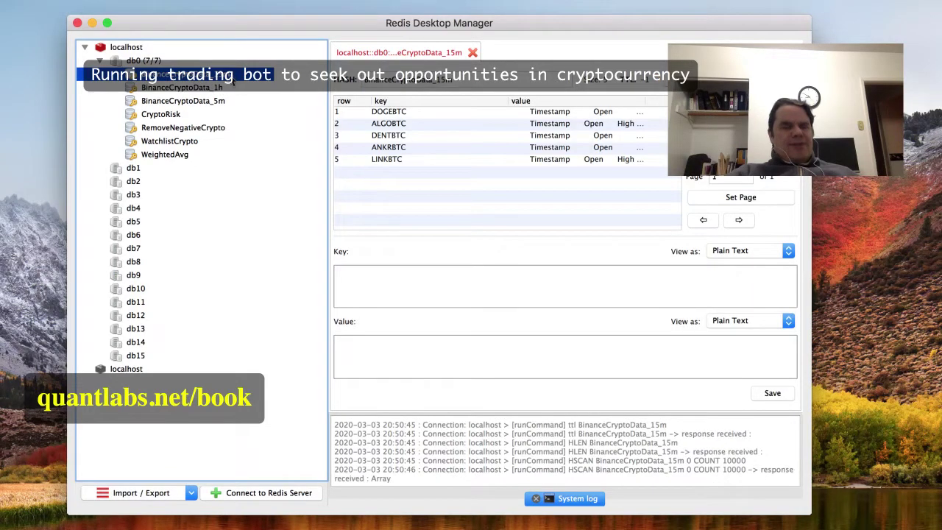
pyautogui.click(213, 89)
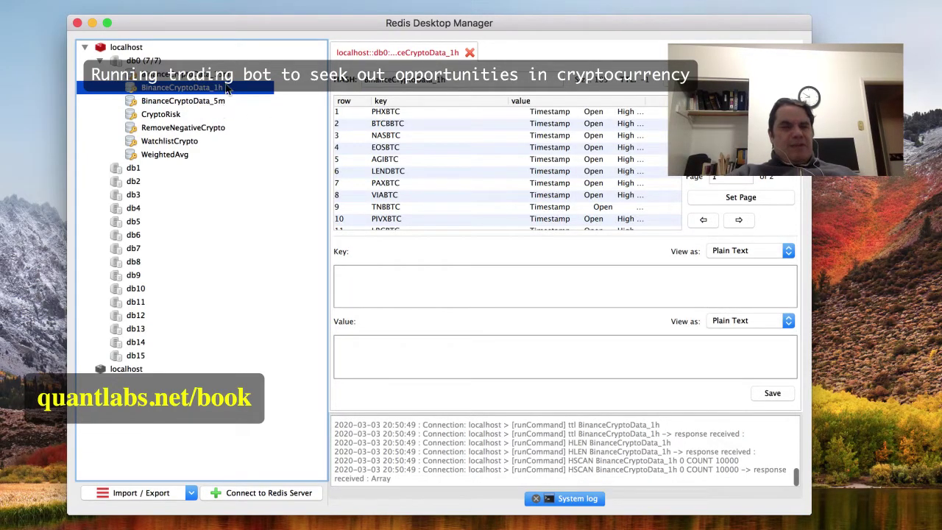
pyautogui.click(231, 101)
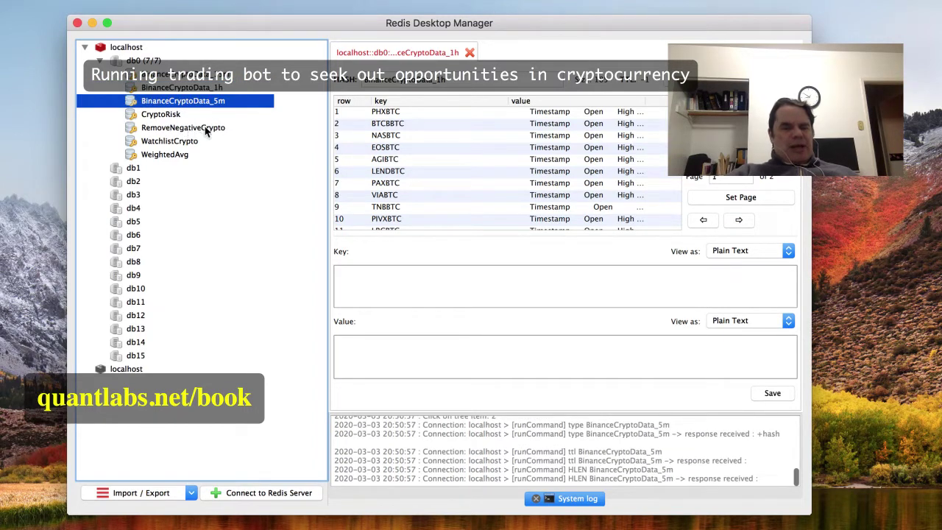
# Examine the pairs and timestamps in RemoveNegativeCrypto and the pairs and values in WatchlistCrypto
pyautogui.click(232, 129)
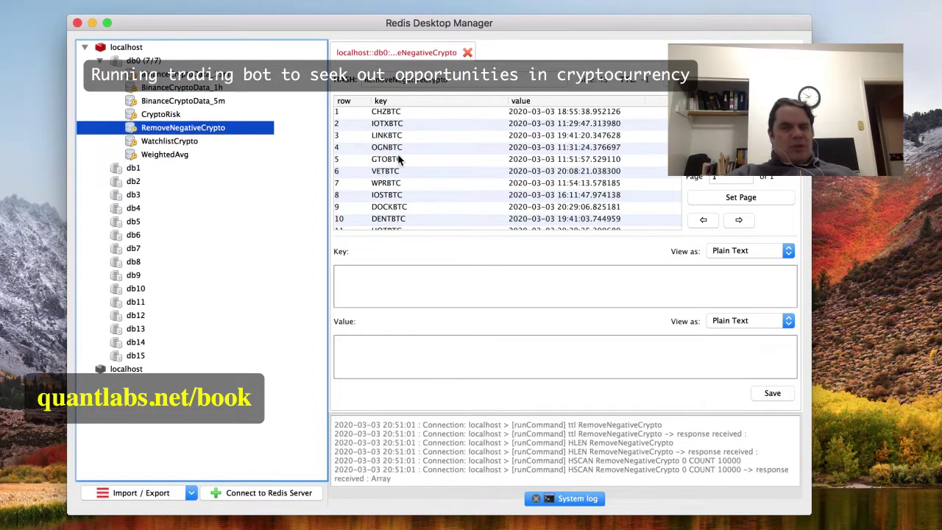
pyautogui.scroll(-10, 545, 155)
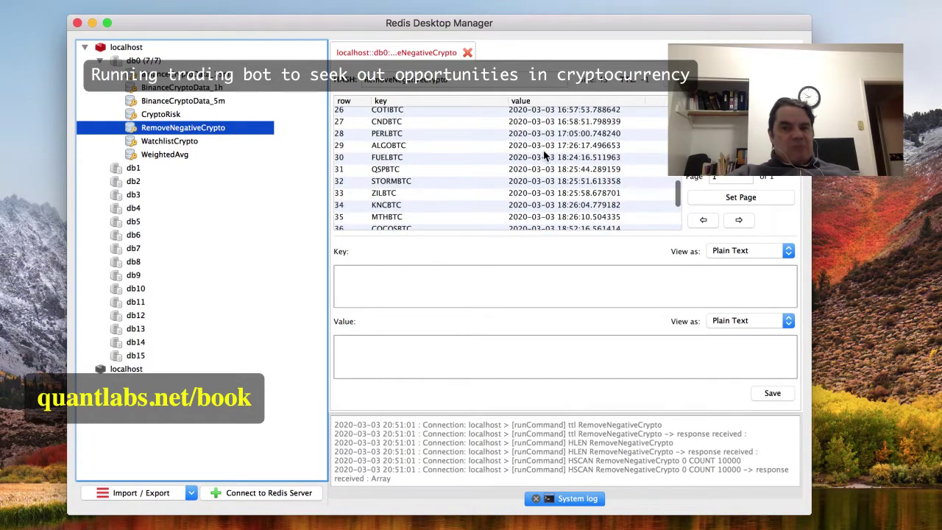
pyautogui.scroll(10, 545, 153)
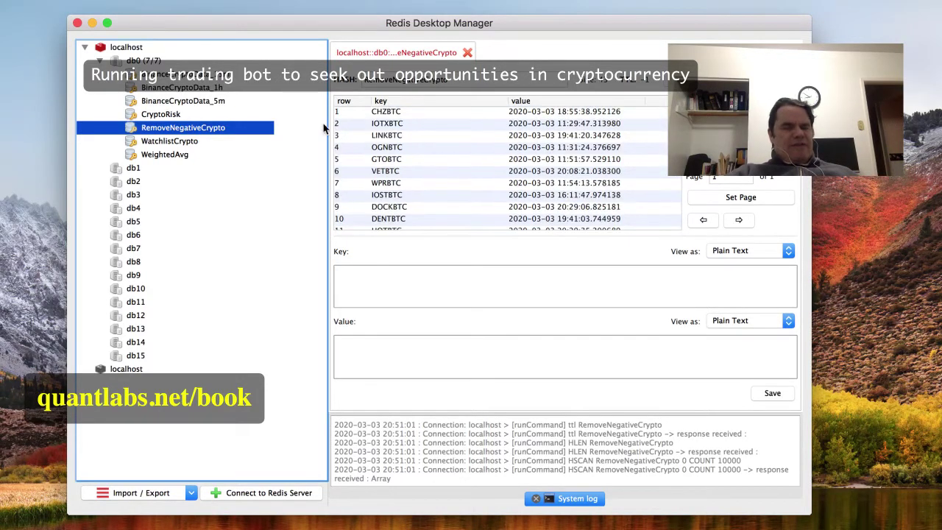
pyautogui.click(187, 141)
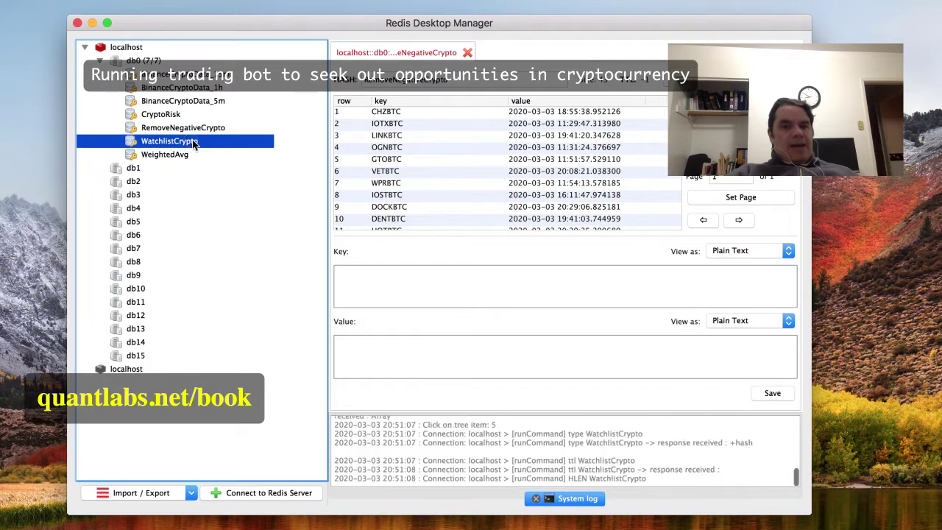
pyautogui.scroll(-2, 427, 156)
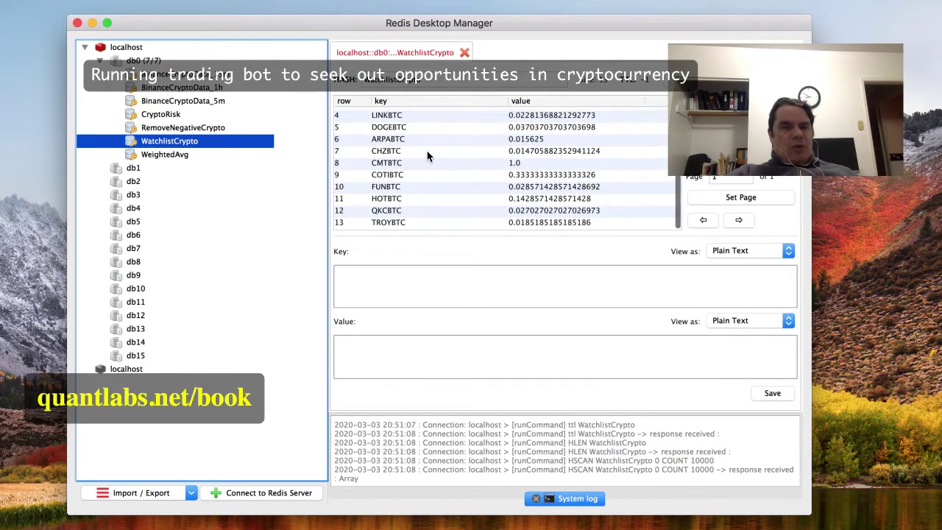
pyautogui.scroll(2, 428, 156)
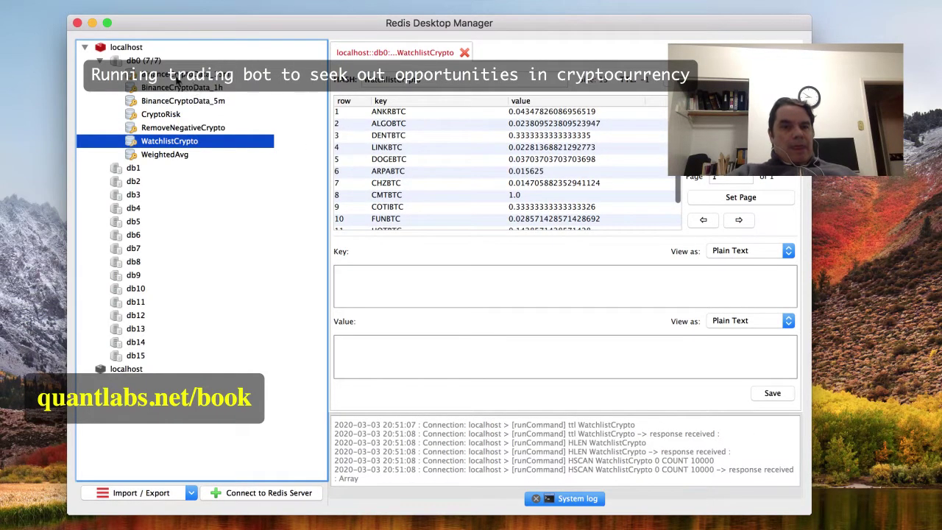
# Reload db0 again and check the full list of pairs in WatchlistCrypto
pyautogui.rightClick(162, 66)
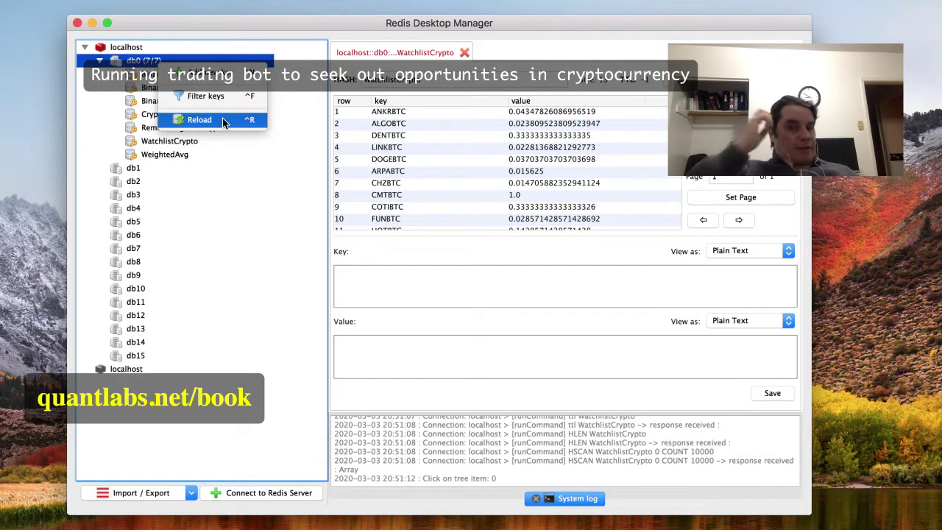
pyautogui.click(224, 119)
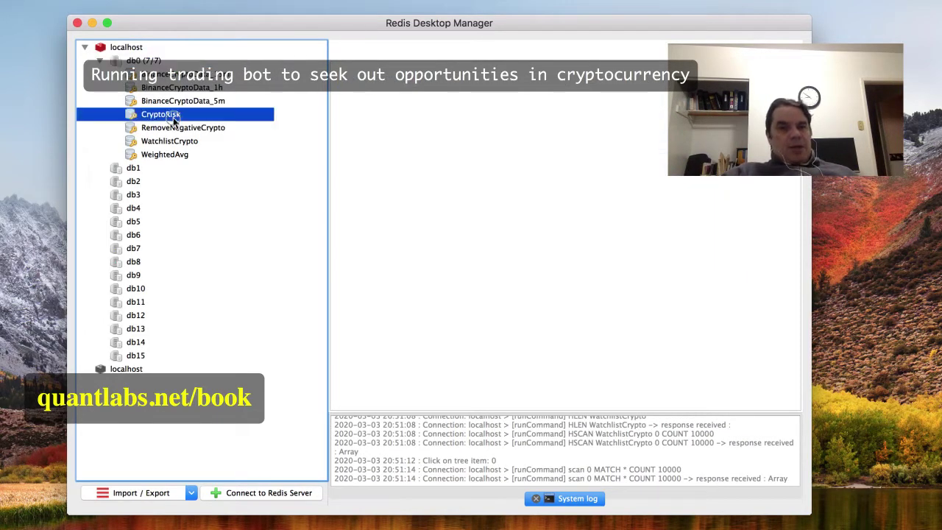
pyautogui.click(198, 118)
pyautogui.click(197, 141)
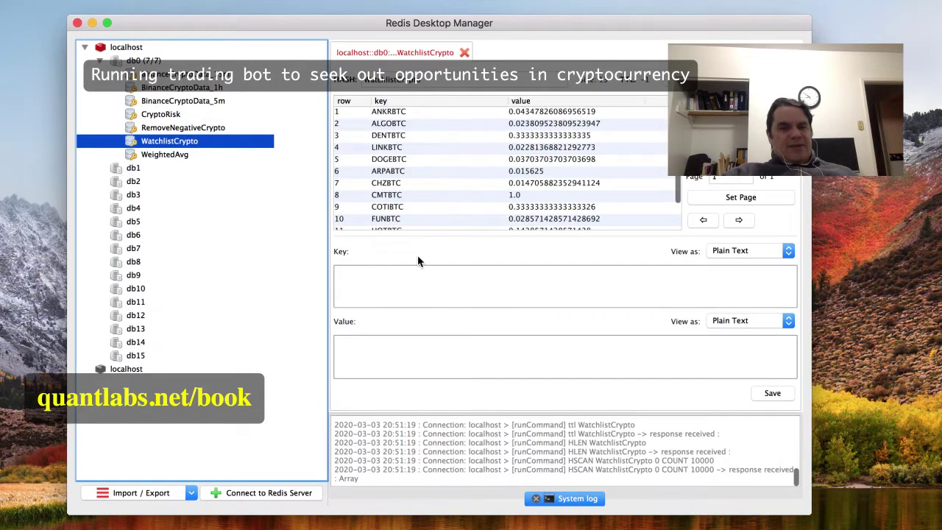
pyautogui.scroll(-3, 472, 217)
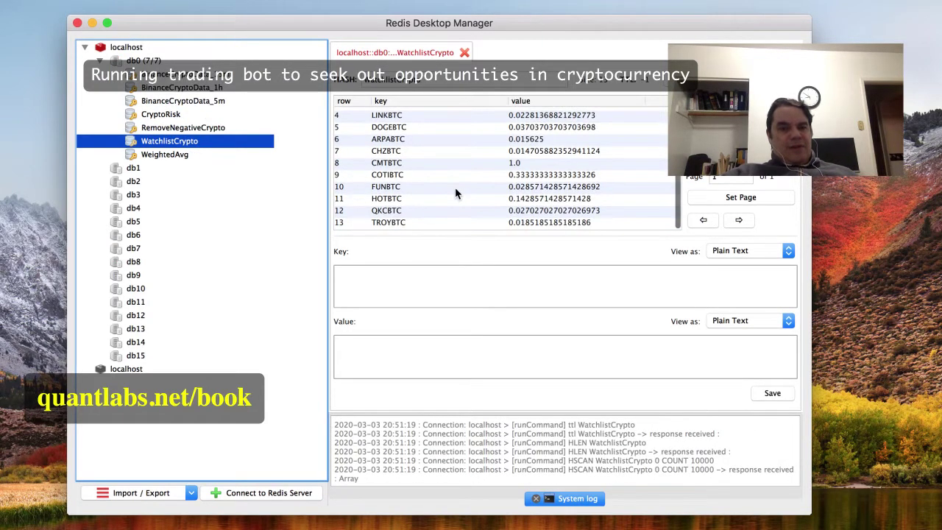
# Switch to the terminal and check the output of the running ccxt_market_data2redis.py script for Binance 1h pairs
pyautogui.click(609, 424)
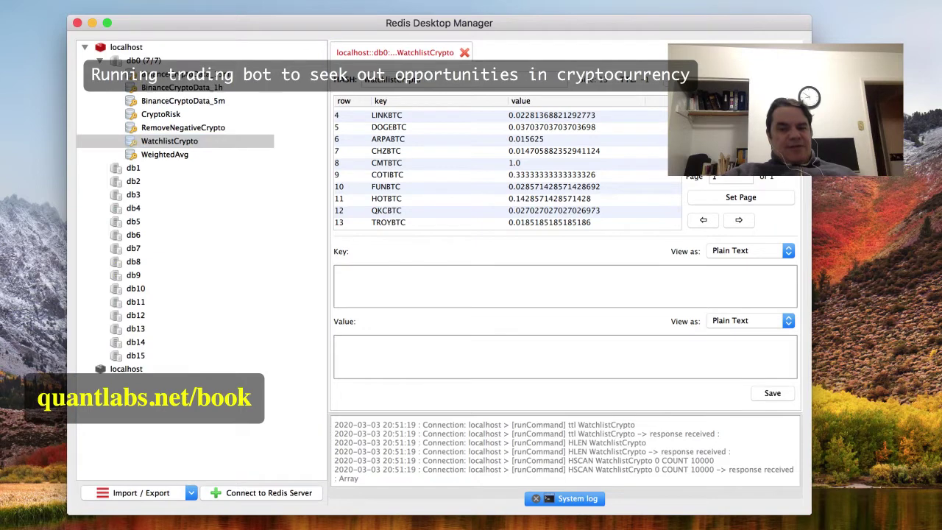
pyautogui.press('super+Tab')
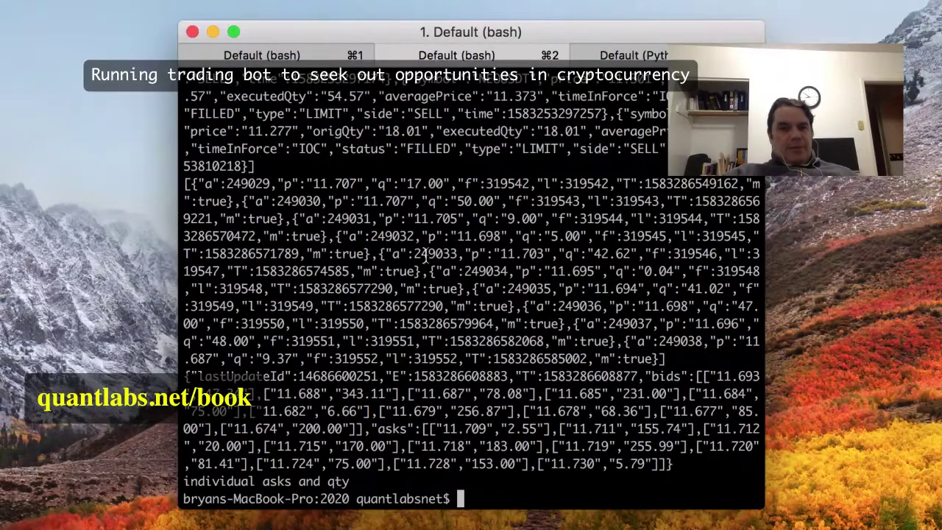
pyautogui.click(658, 59)
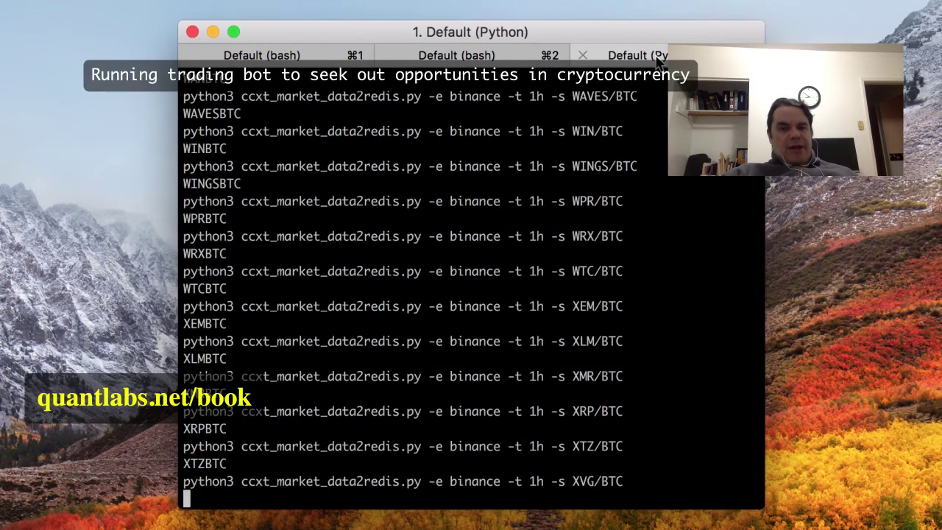
pyautogui.scroll(15, 633, 159)
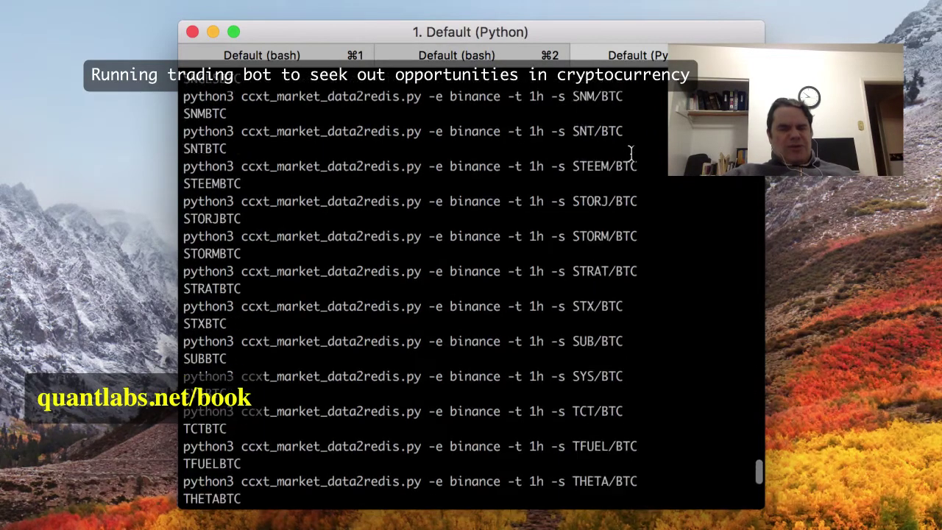
pyautogui.scroll(-15, 630, 151)
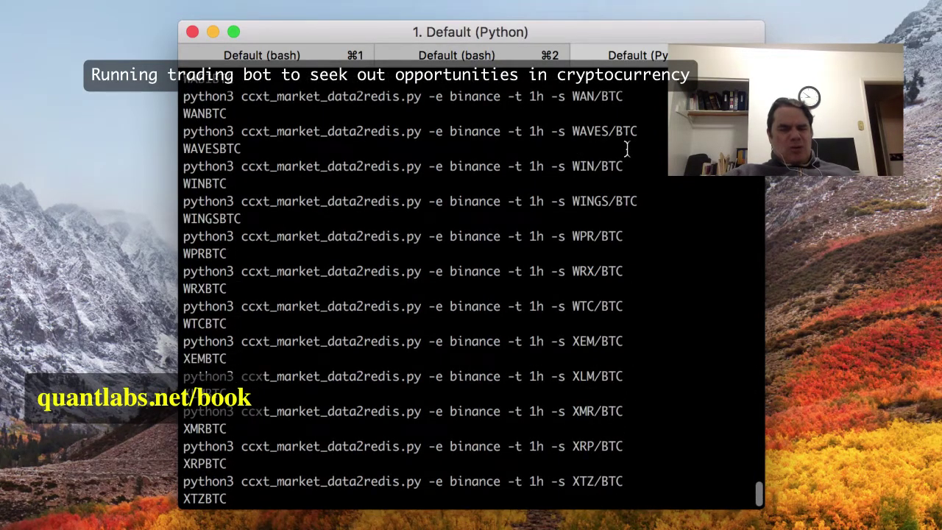
pyautogui.scroll(-1, 625, 149)
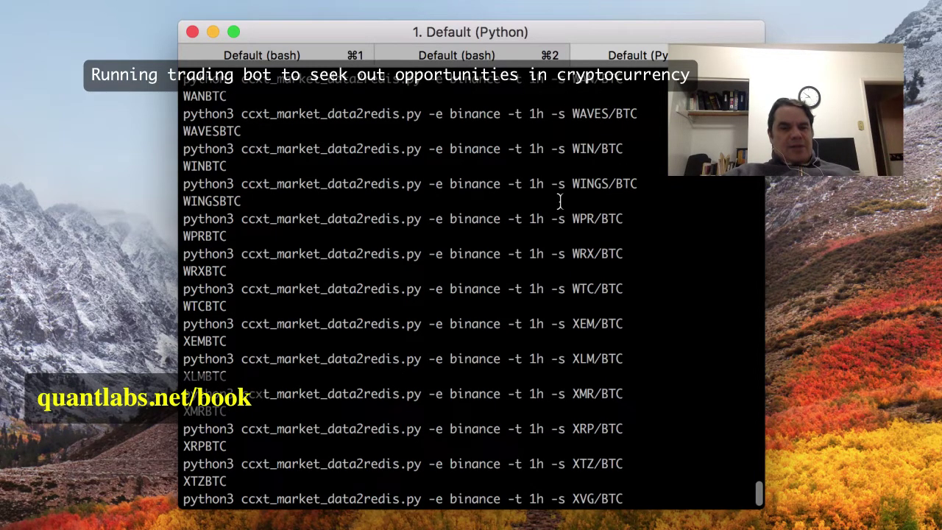
pyautogui.scroll(1, 549, 219)
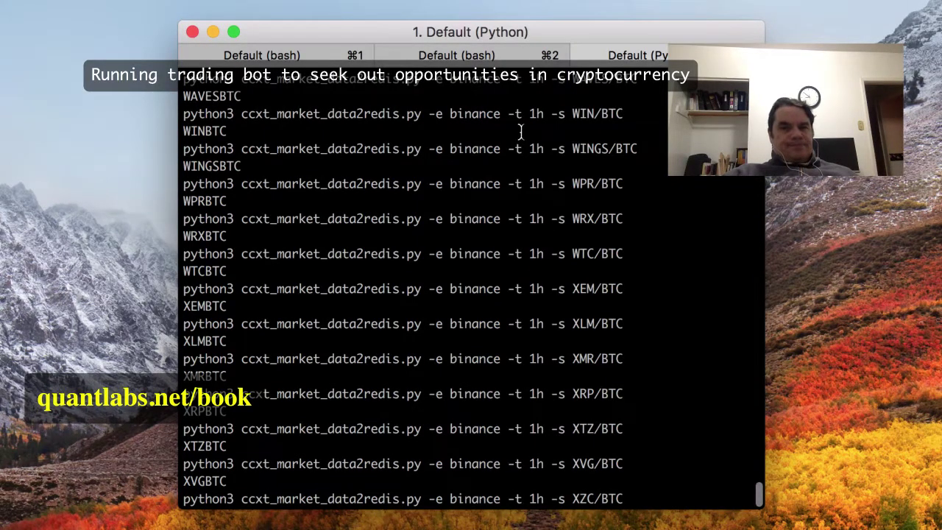
# Open the intraCrypto.xlsx workbook from the idle second bash session with the command open intraCrypto.xlsx
pyautogui.click(468, 58)
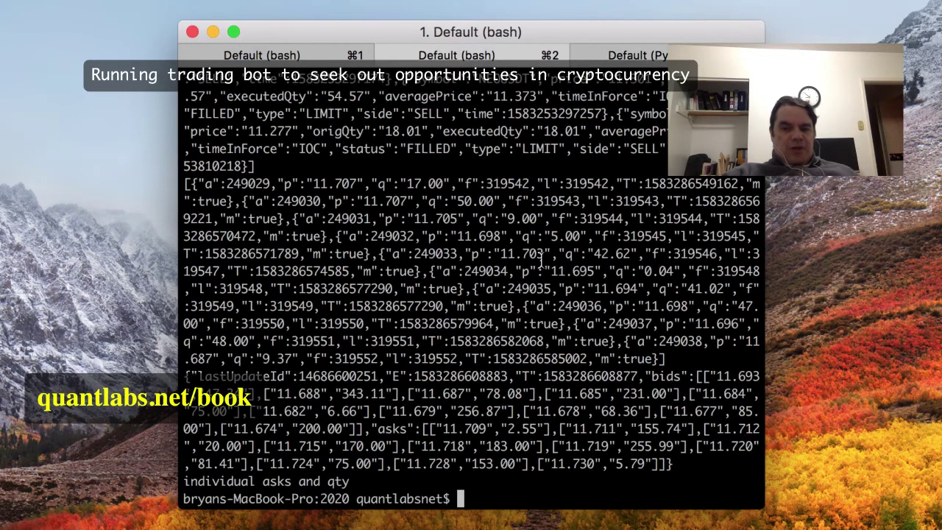
pyautogui.write('p')
pyautogui.press('BackSpace')
pyautogui.write('open')
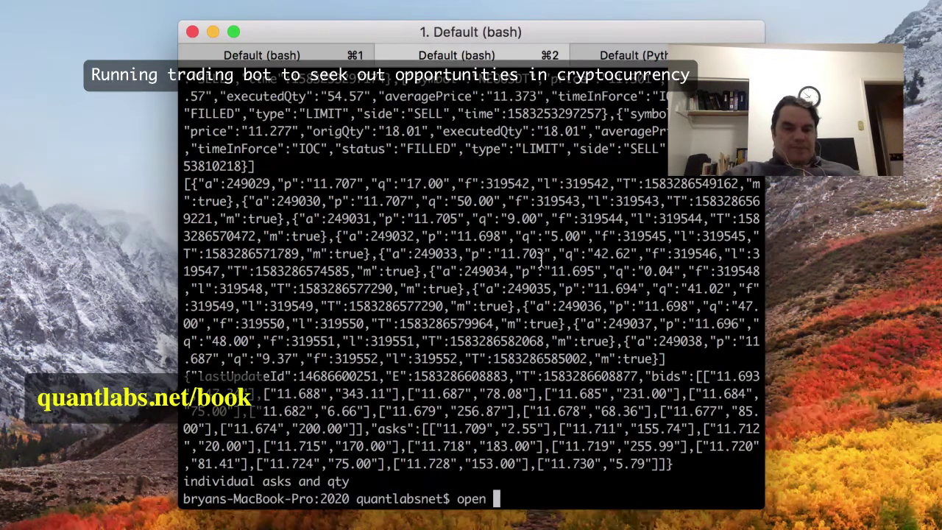
pyautogui.write(' intra')
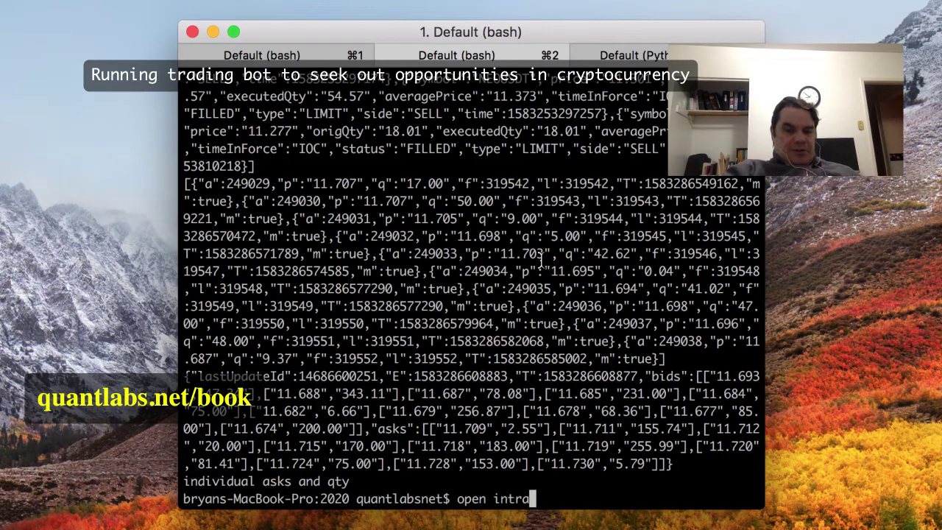
pyautogui.write('C')
pyautogui.press('Tab')
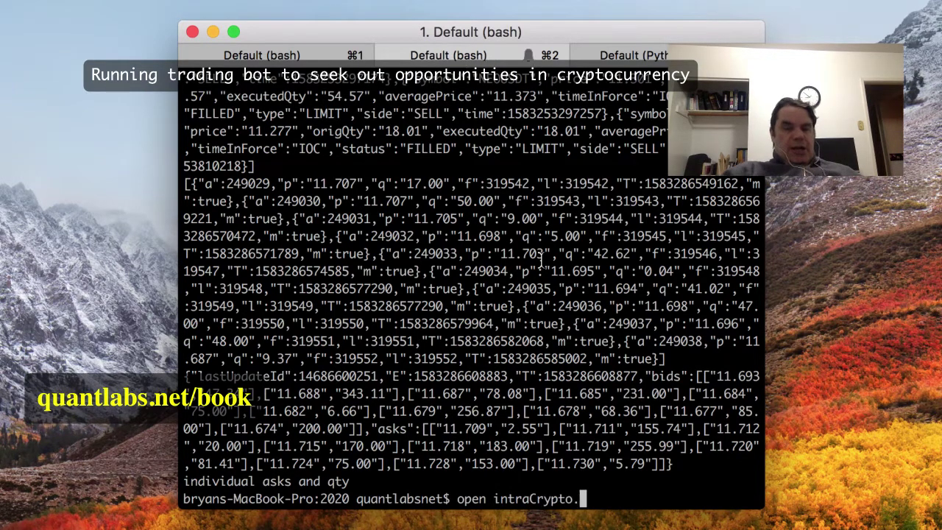
pyautogui.write('x')
pyautogui.press('Tab')
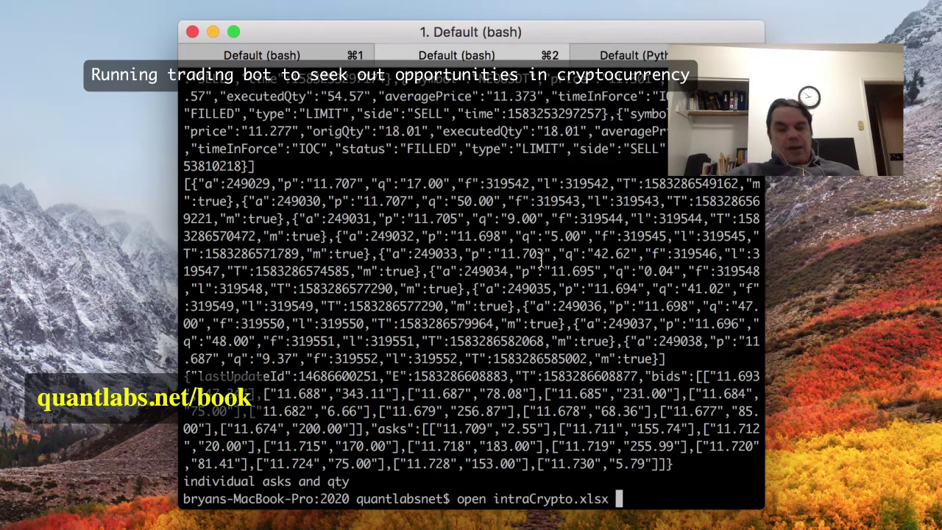
pyautogui.press('Return')
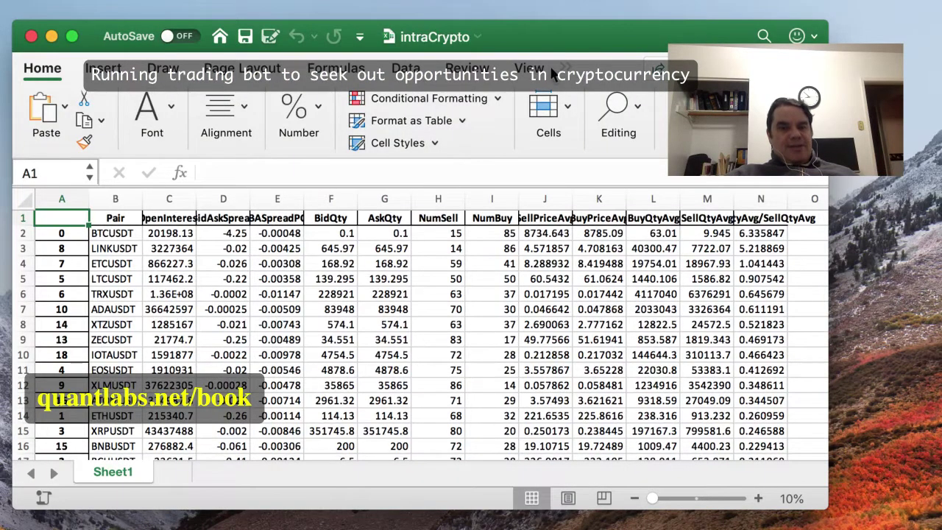
# Shift the workbook window aside and compare the NumBuy figures of BTCUSDT and LINKUSDT, plus LINKUSDT's NumSell
pyautogui.moveTo(509, 48); pyautogui.dragTo(560, 48)
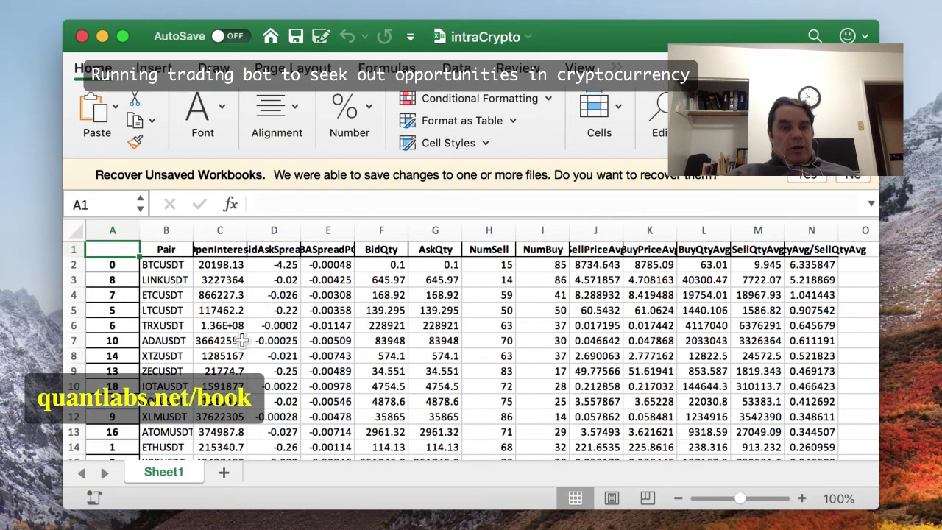
pyautogui.click(169, 277)
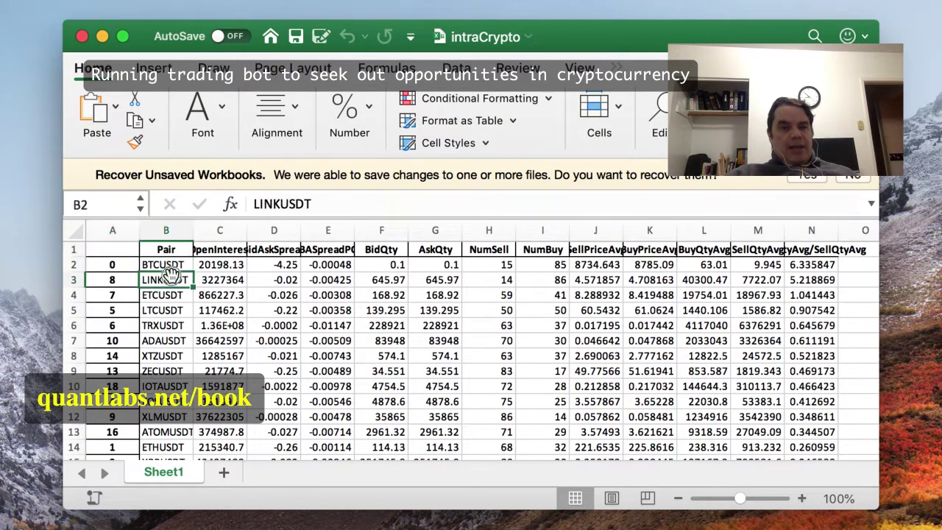
pyautogui.click(555, 263)
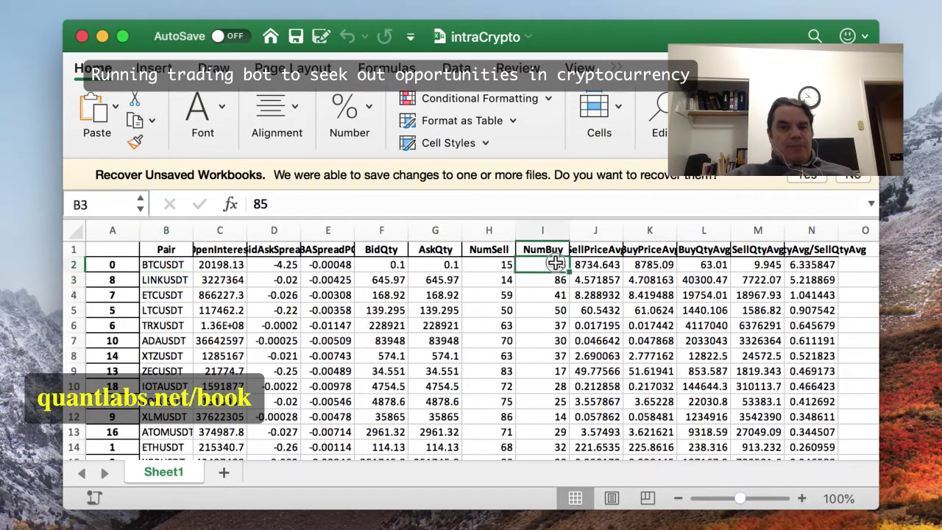
pyautogui.click(554, 280)
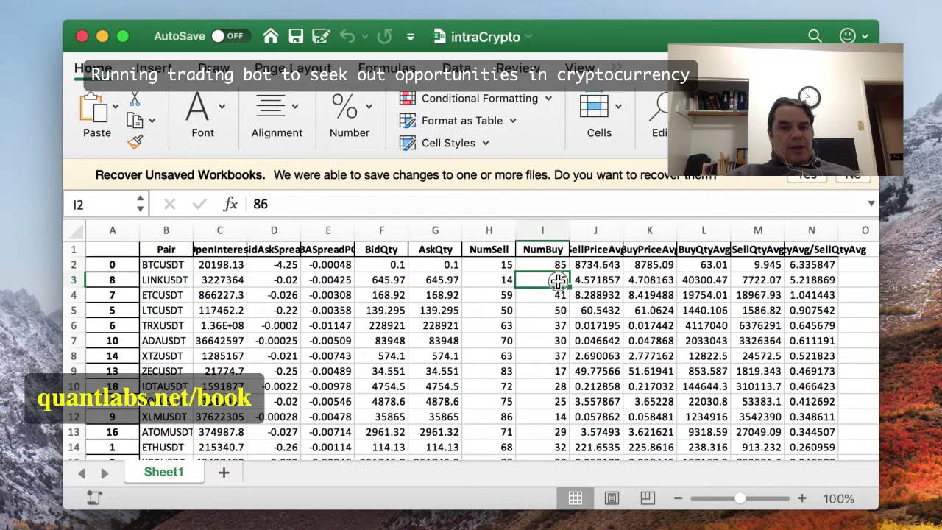
pyautogui.click(505, 280)
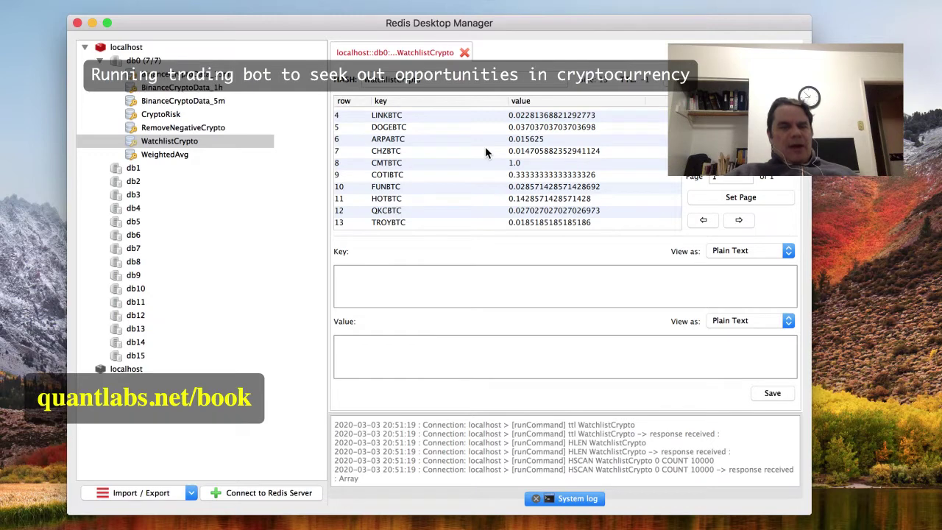
# Back in Redis Desktop Manager, reload db0 and view the CryptoRisk entries
pyautogui.scroll(2, 486, 152)
pyautogui.scroll(-1, 485, 152)
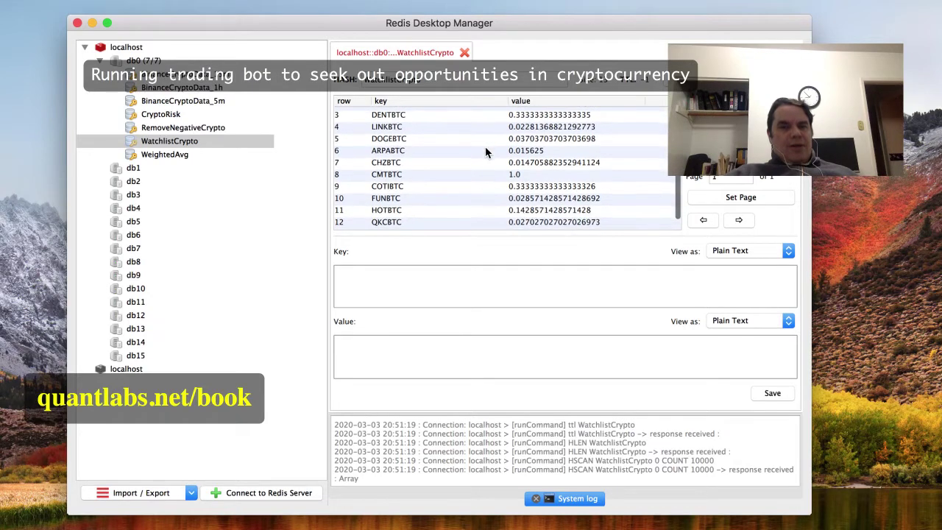
pyautogui.rightClick(157, 66)
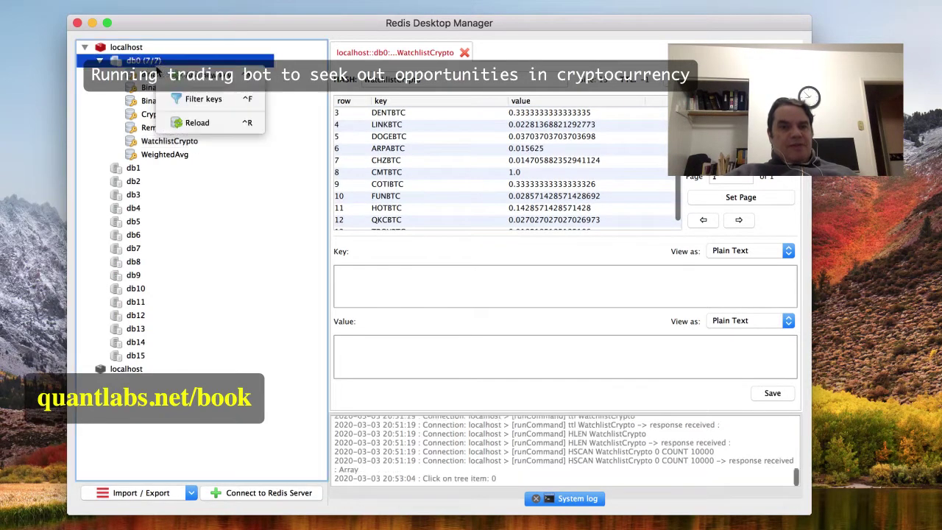
pyautogui.click(198, 122)
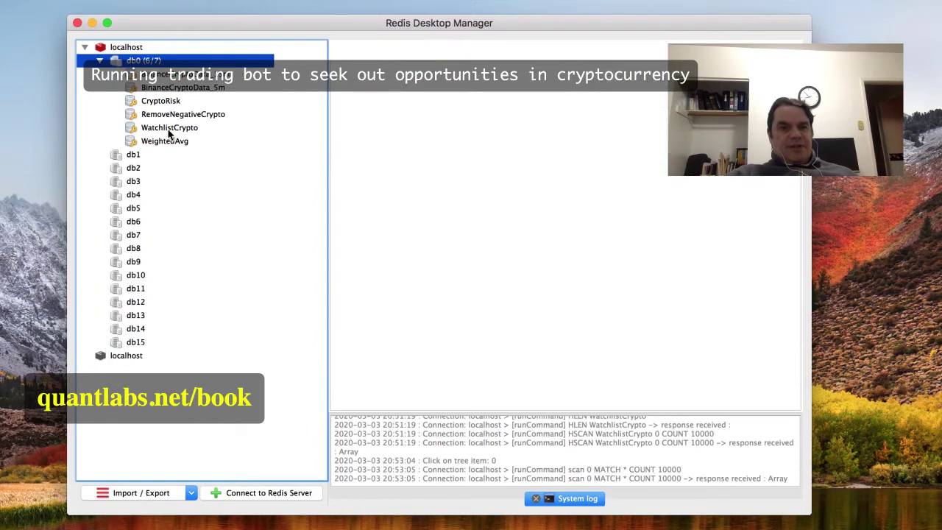
pyautogui.click(156, 102)
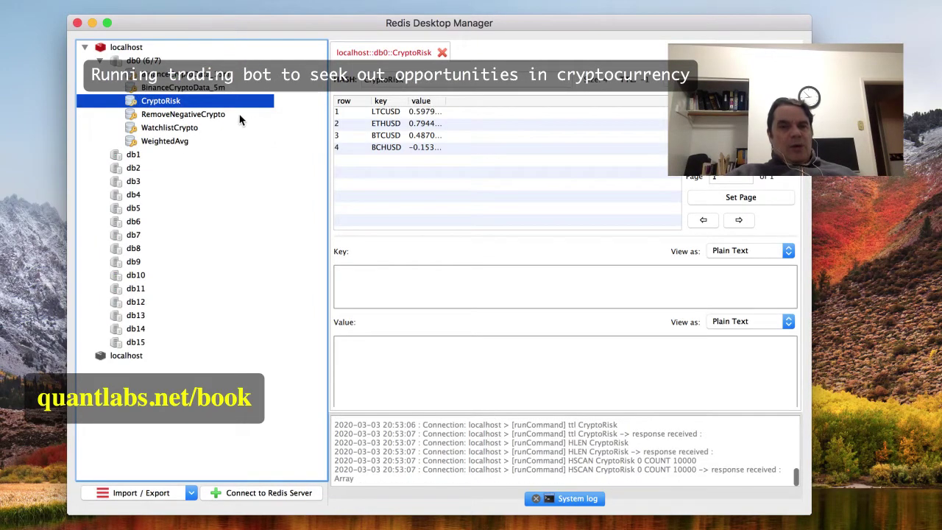
# Review the whole list of pairs and values in WatchlistCrypto and highlight the LINKBTC row
pyautogui.click(203, 127)
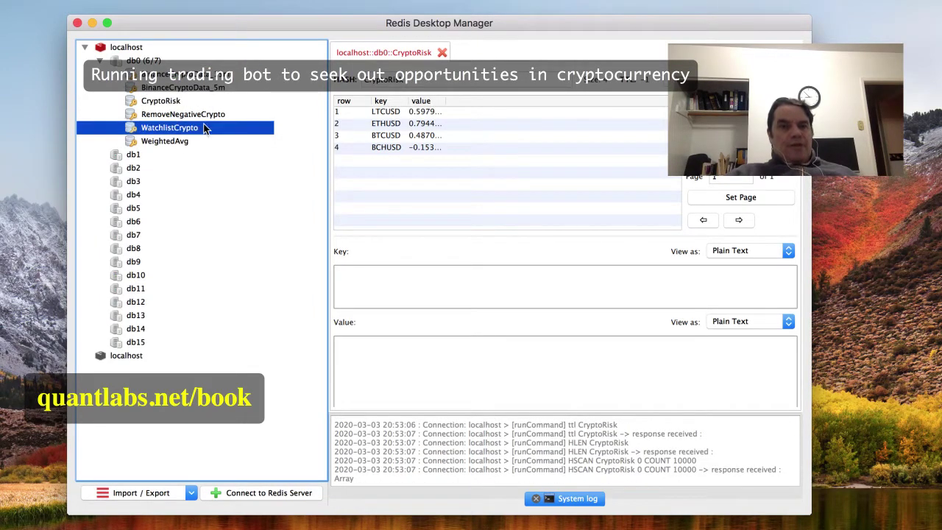
pyautogui.scroll(-2, 428, 163)
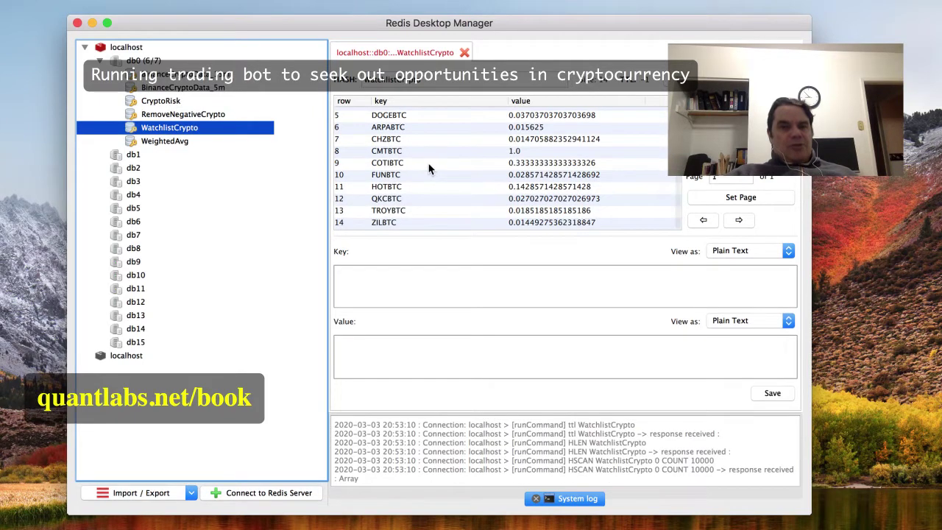
pyautogui.scroll(2, 384, 161)
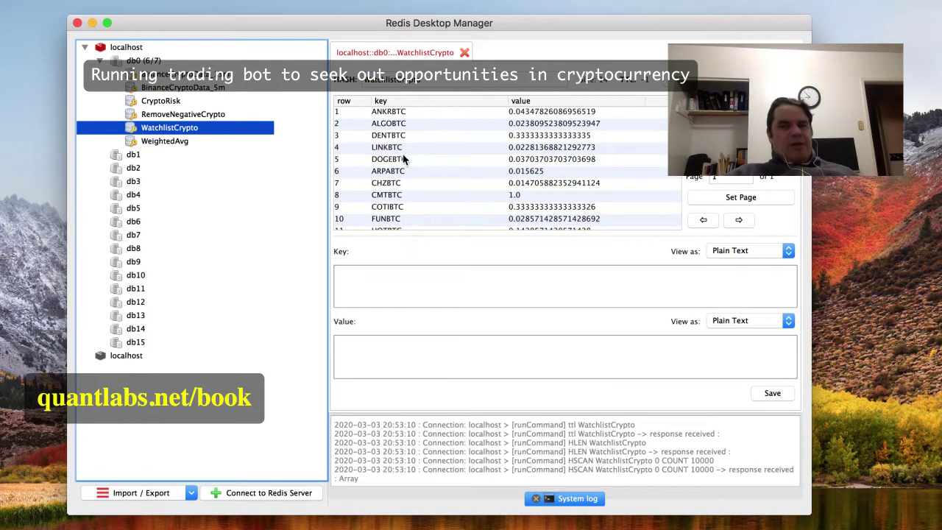
pyautogui.scroll(-3, 403, 156)
pyautogui.scroll(3, 402, 156)
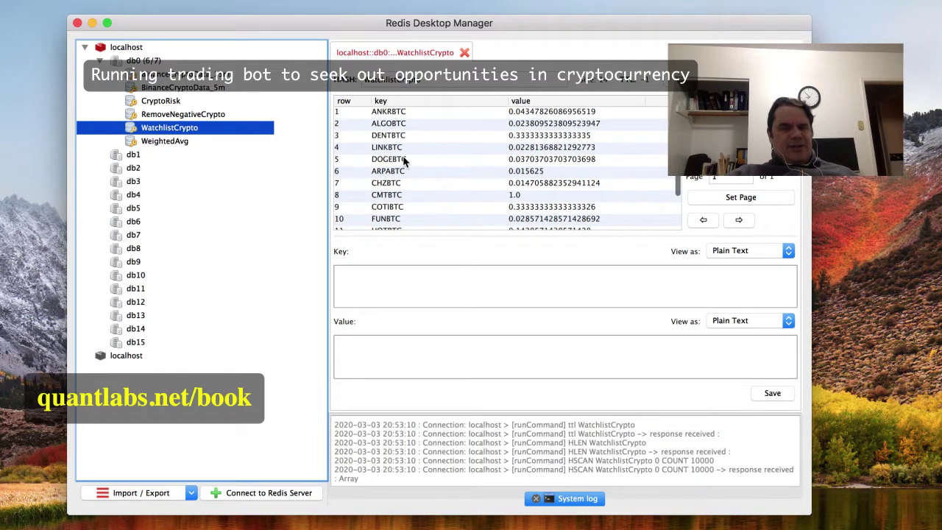
pyautogui.scroll(-3, 420, 170)
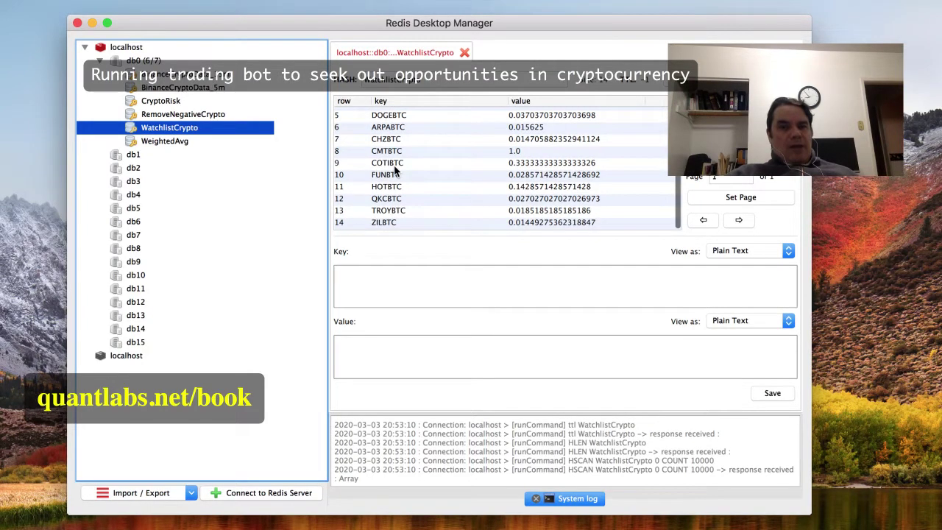
pyautogui.scroll(3, 395, 170)
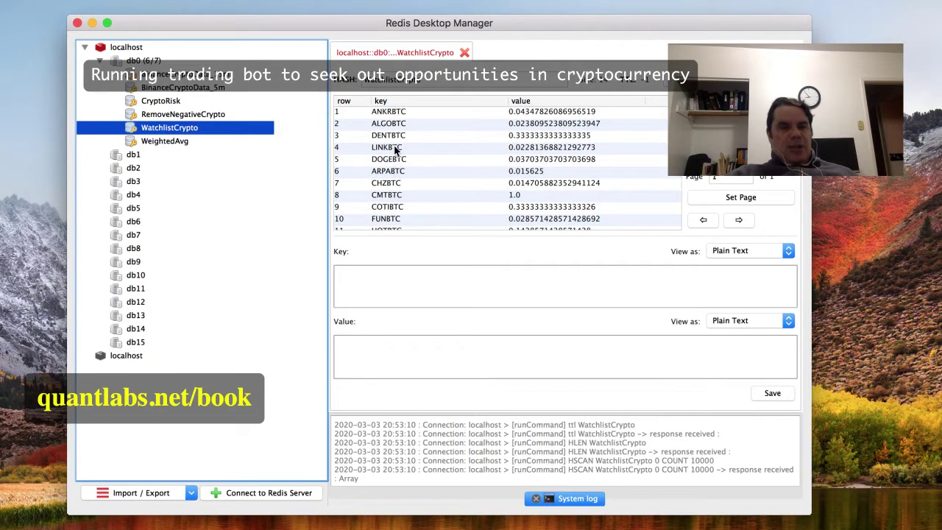
pyautogui.click(397, 150)
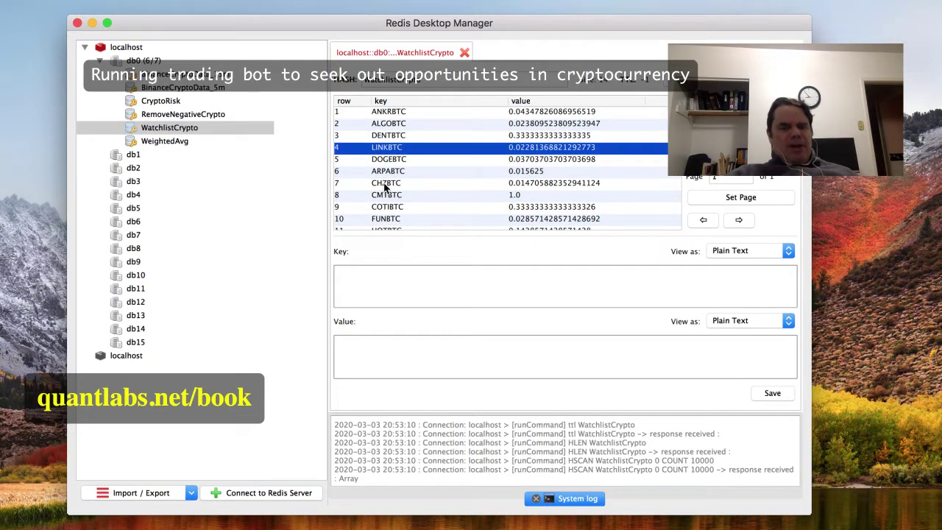
# Look through the removed pairs and their timestamps in RemoveNegativeCrypto, down to the last row and back up
pyautogui.click(214, 115)
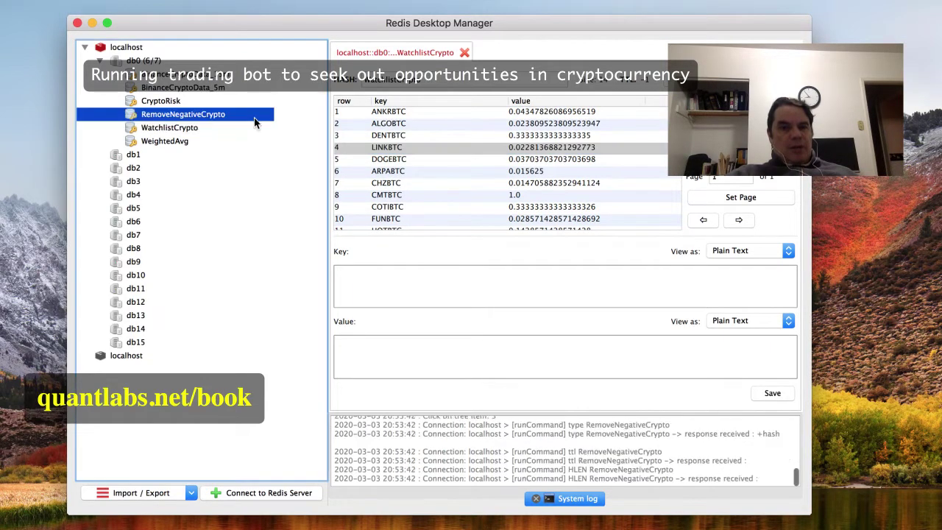
pyautogui.scroll(-10, 404, 157)
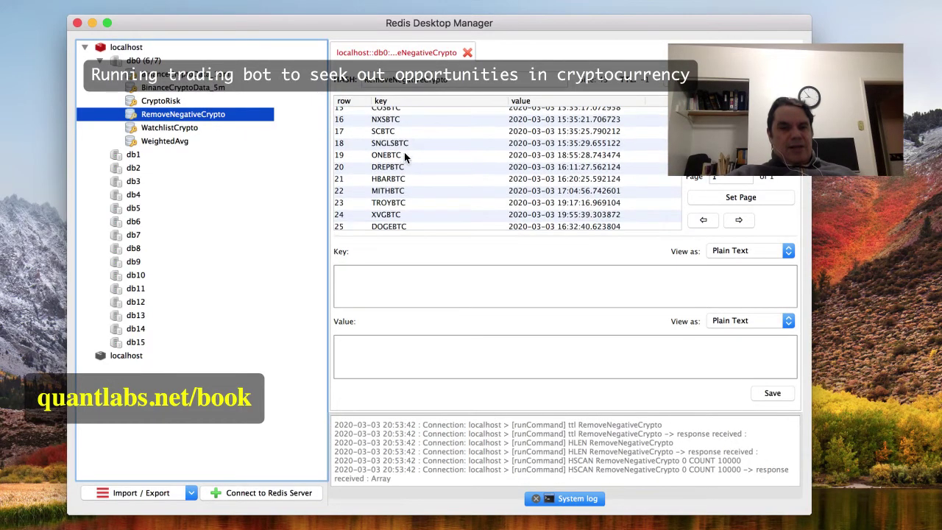
pyautogui.scroll(-5, 405, 157)
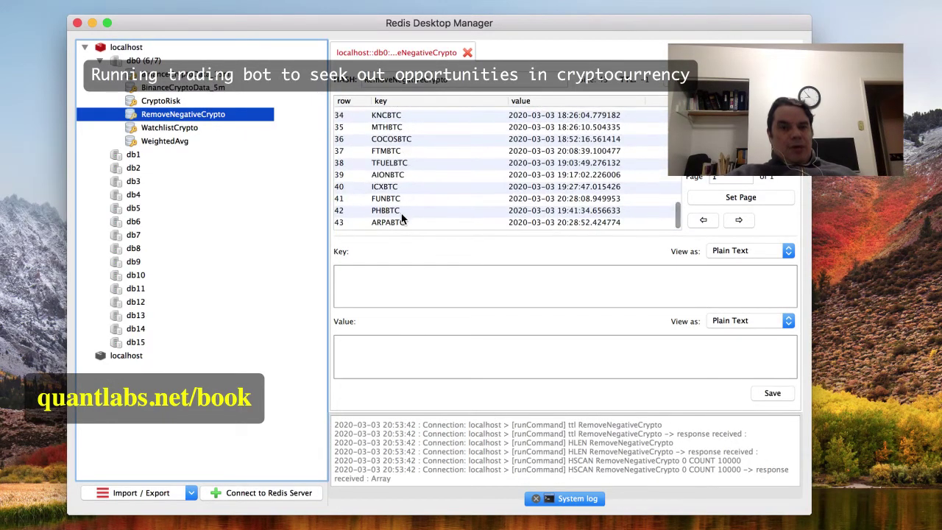
pyautogui.scroll(3, 397, 214)
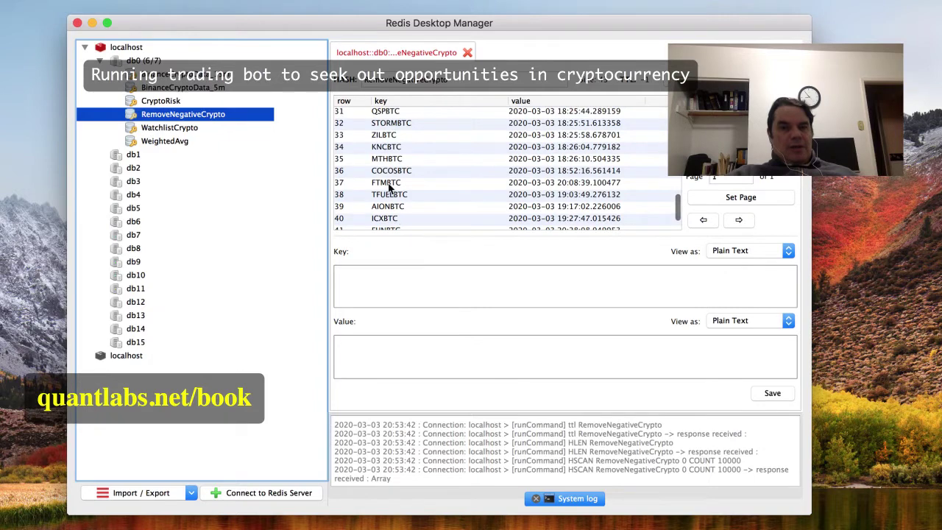
pyautogui.scroll(3, 391, 172)
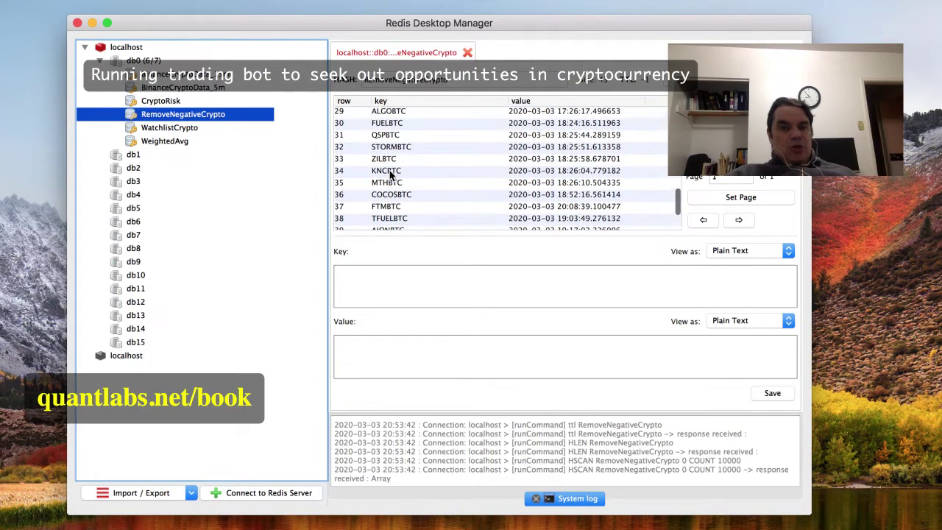
pyautogui.scroll(3, 390, 172)
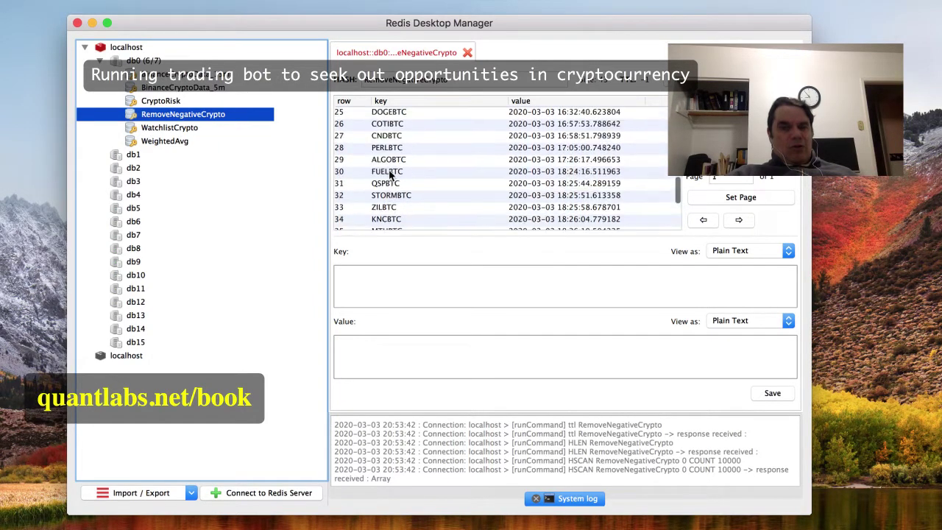
# Recheck the earlier rows of RemoveNegativeCrypto, then compare their pairs and removal timestamps with those in rows 34 to 43
pyautogui.scroll(3, 391, 173)
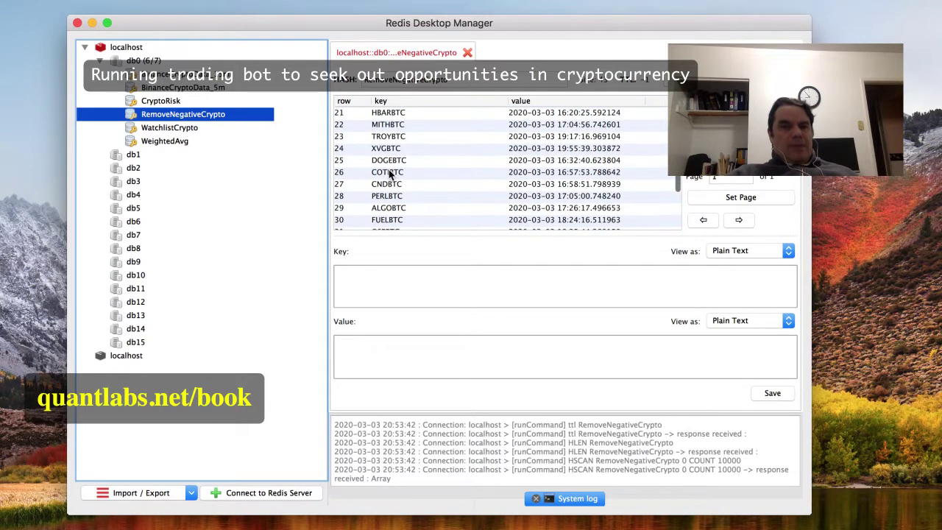
pyautogui.scroll(3, 390, 172)
pyautogui.scroll(9, 388, 177)
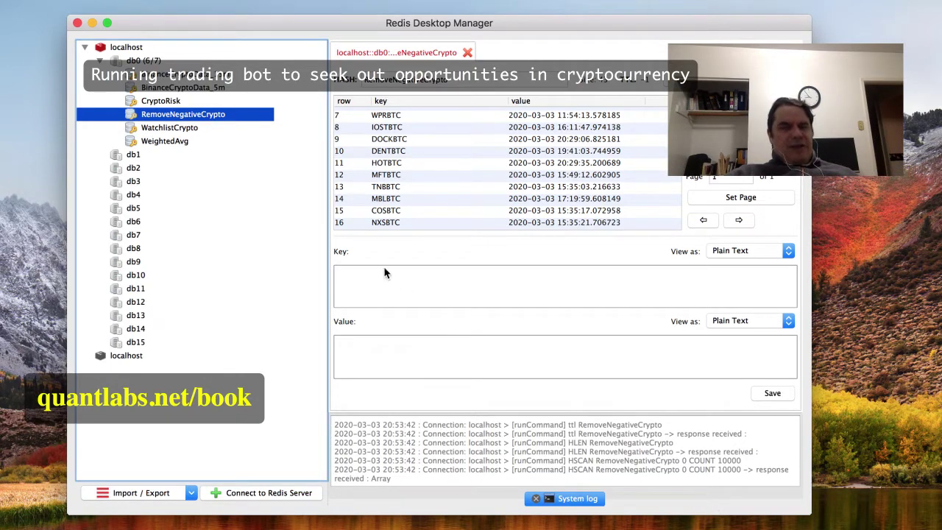
pyautogui.scroll(-1, 326, 186)
pyautogui.scroll(2, 317, 198)
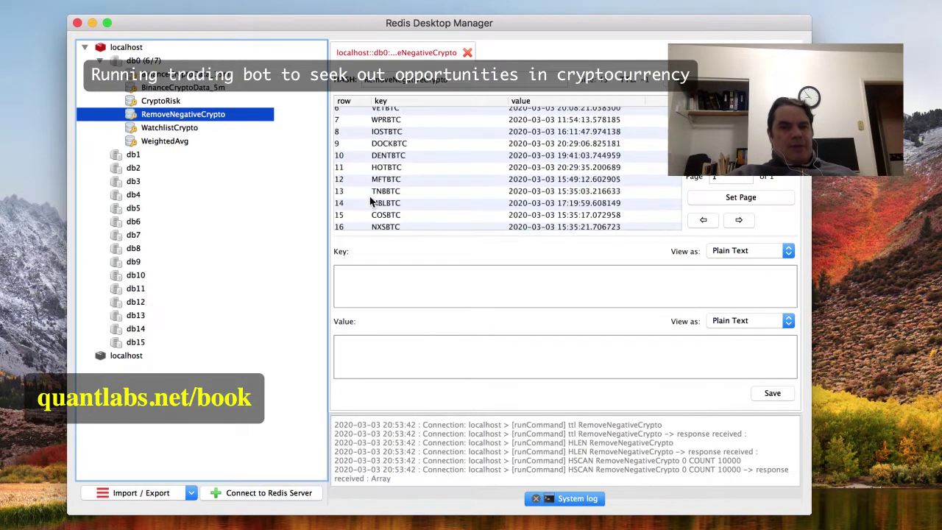
pyautogui.scroll(-10, 368, 200)
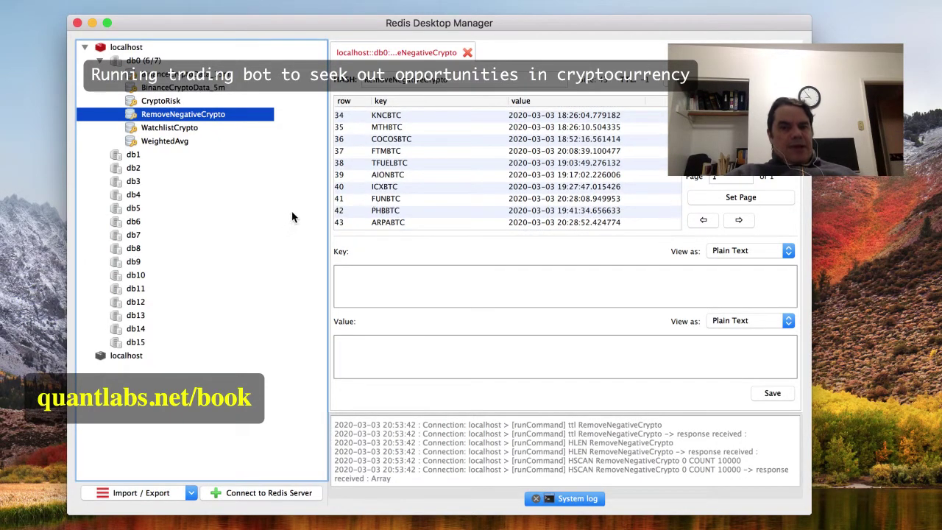
pyautogui.scroll(3, 377, 184)
pyautogui.scroll(5, 377, 184)
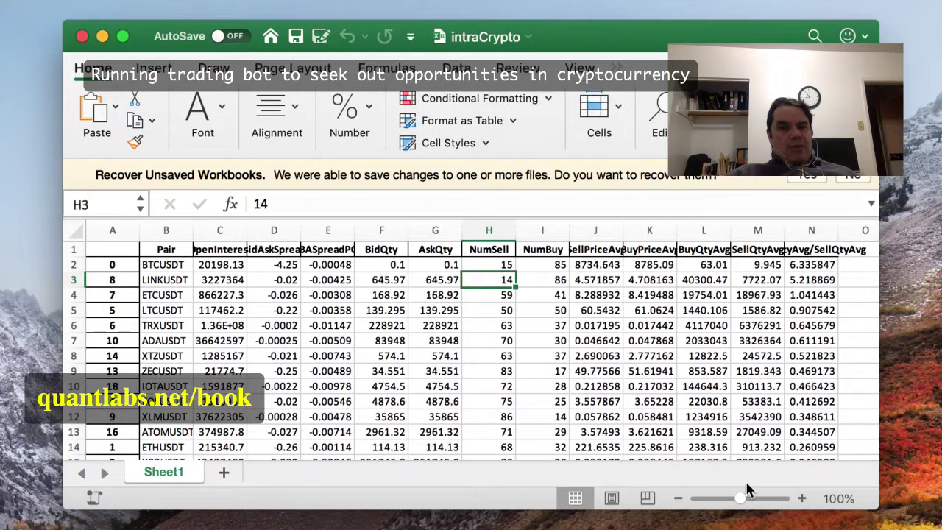
# Check LINKUSDT's NumBuy figure in the intraCrypto workbook and switch to the terminal's Python session
pyautogui.doubleClick(553, 280)
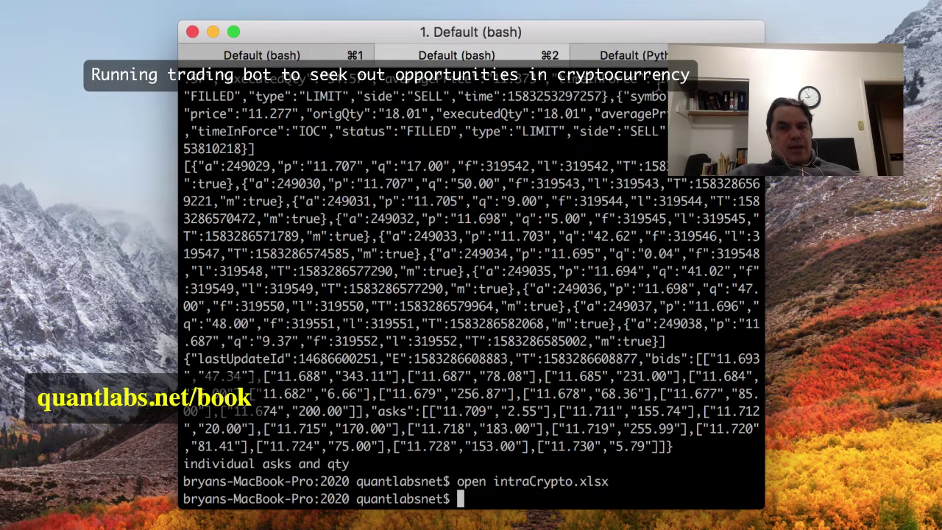
pyautogui.click(654, 58)
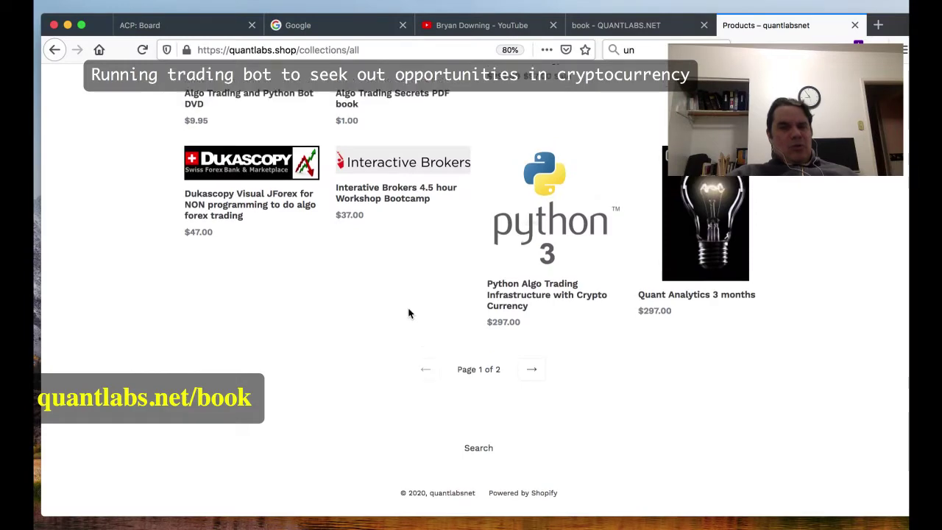
# Switch to Firefox, review the quantlabs.shop products, including Python Algo Trading Infrastructure with Crypto Currency, and highlight the shop's domain in the address
pyautogui.scroll(2, 409, 313)
pyautogui.scroll(-1, 449, 251)
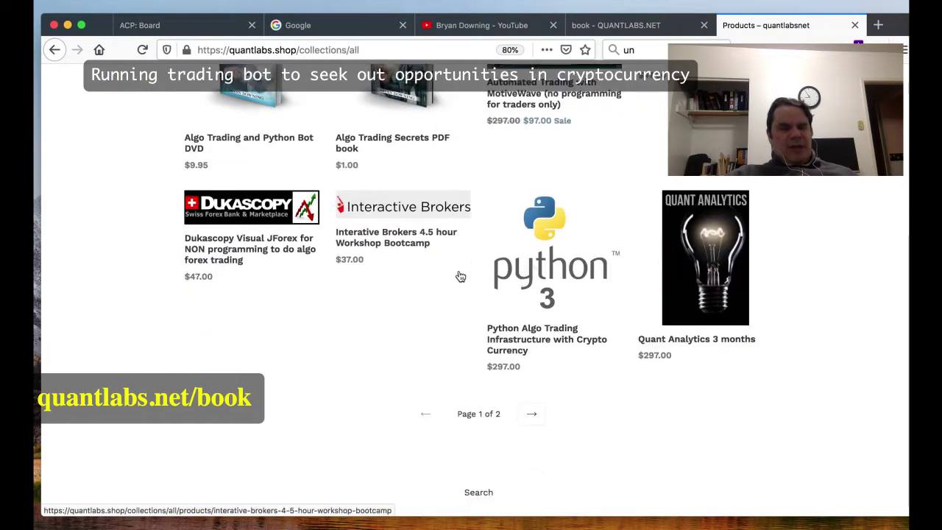
pyautogui.scroll(-1, 460, 276)
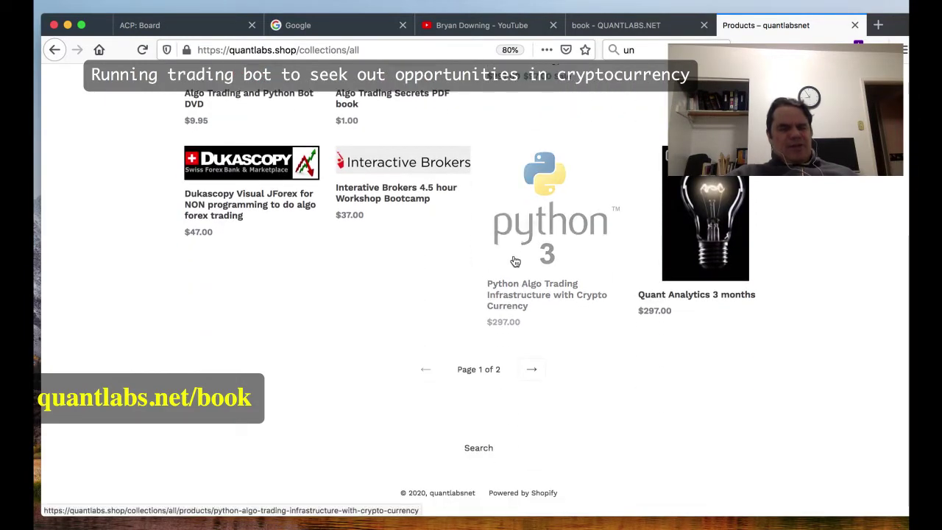
pyautogui.scroll(1, 519, 296)
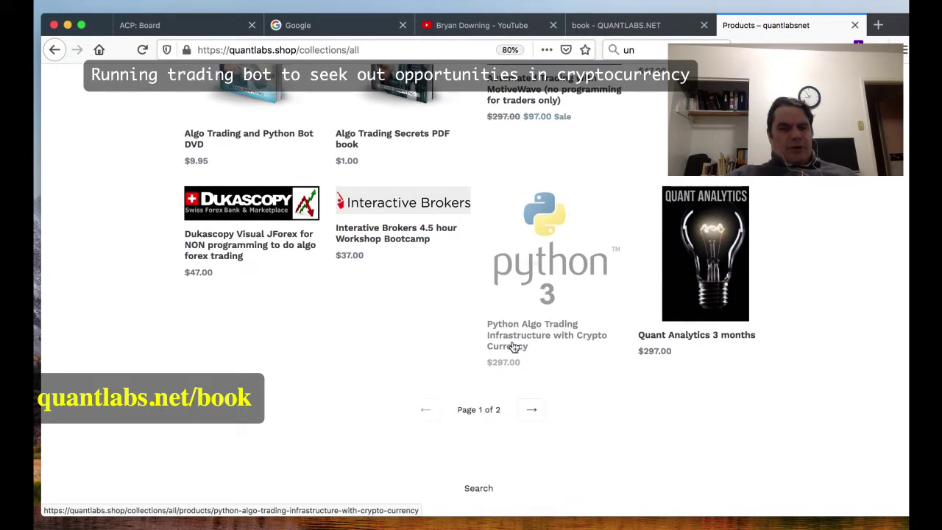
pyautogui.scroll(6, 514, 348)
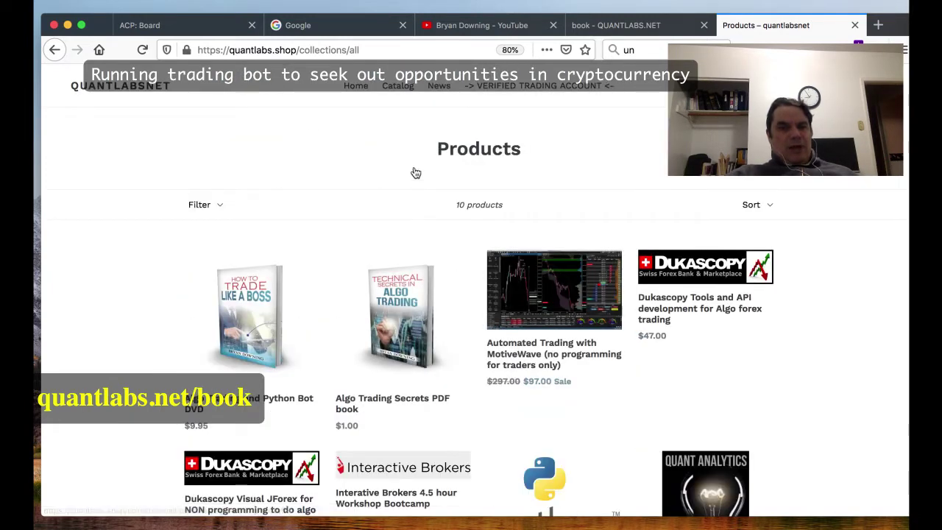
pyautogui.moveTo(297, 49); pyautogui.dragTo(230, 50)
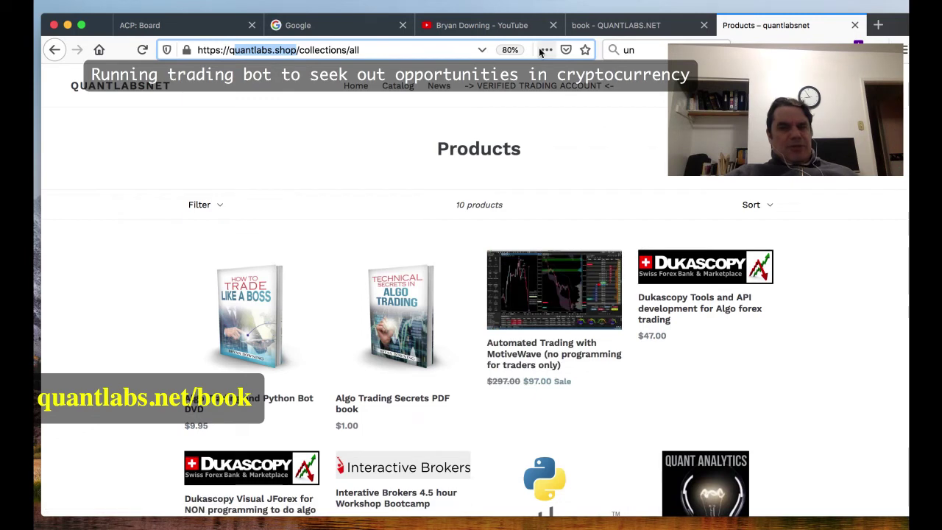
# Show the uploaded videos of the quantlabs YouTube channel
pyautogui.click(501, 29)
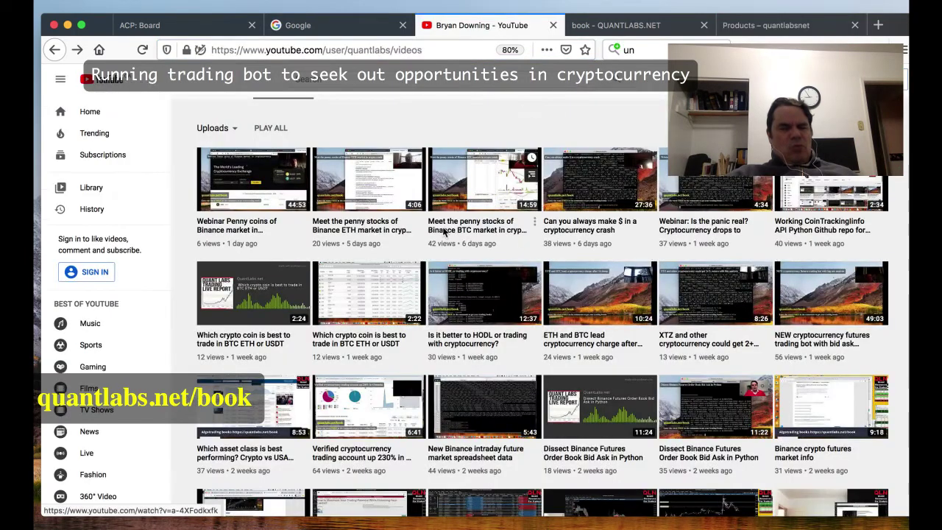